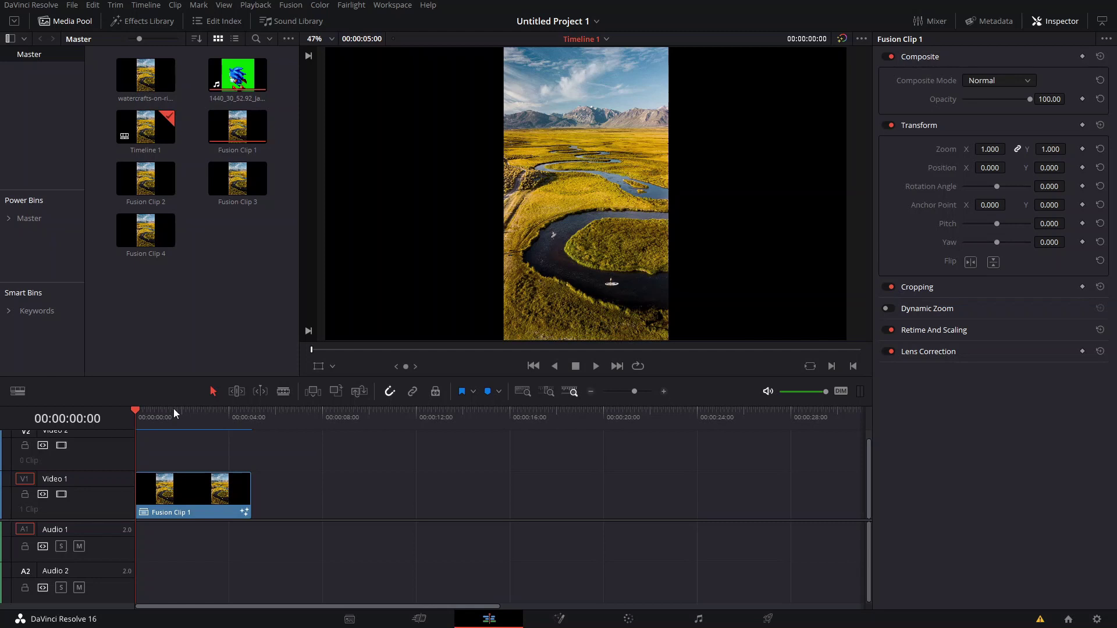
Step: Play the timeline from the start to preview the composite, then stop
key(space)
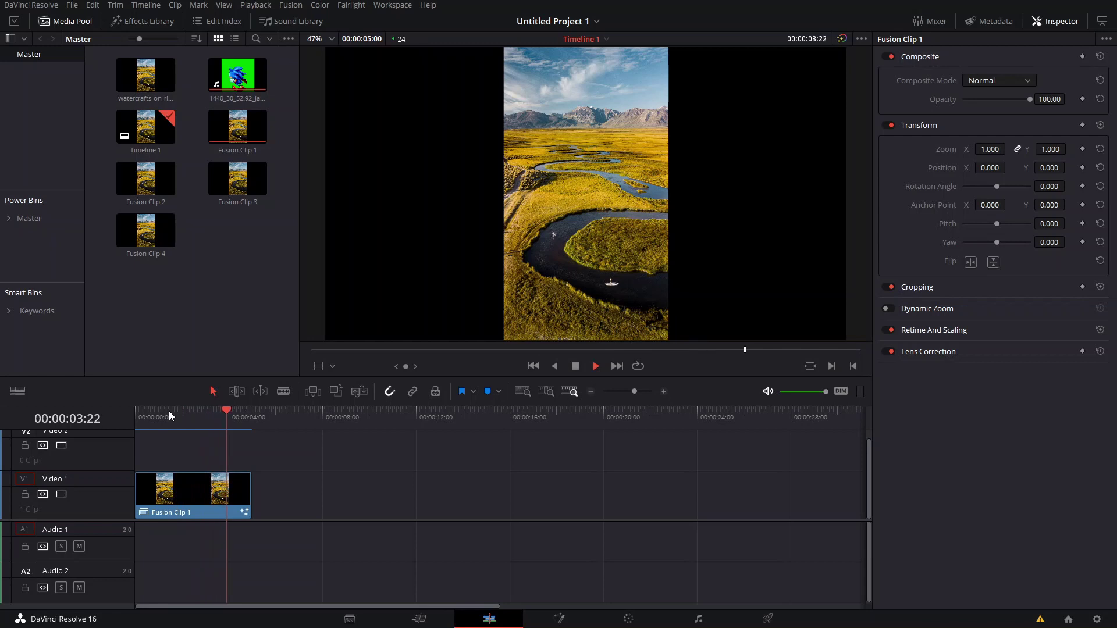
drag(168, 410, 134, 414)
key(space)
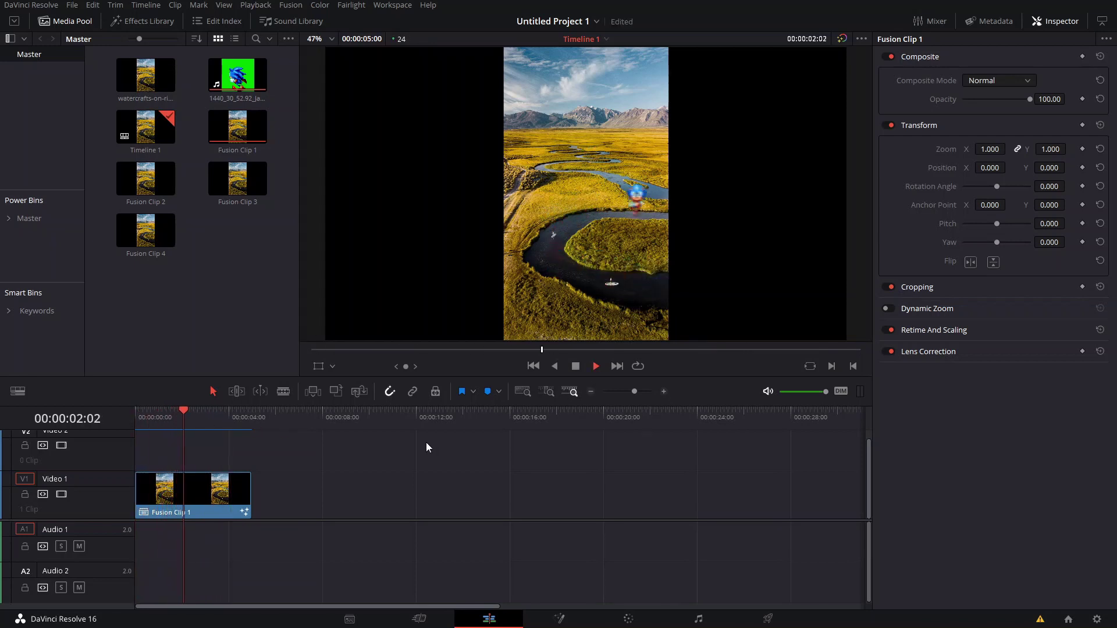
key(space)
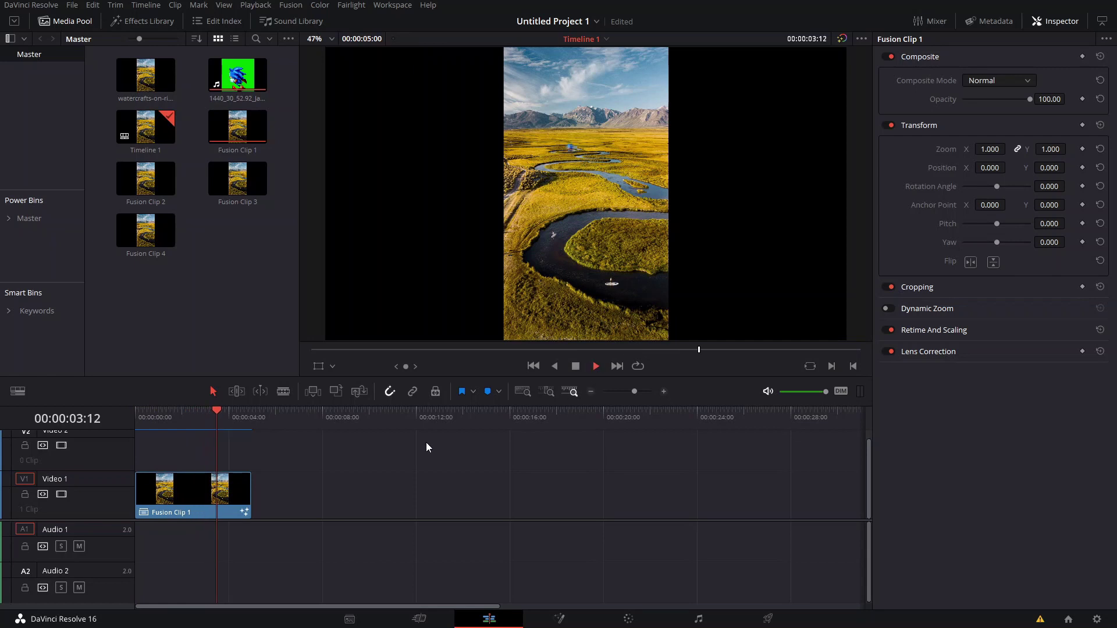
Step: Save the project and stack the watercrafts river clip on Video 1 with Sonic on Video 2
key(space)
key(ctrl+s)
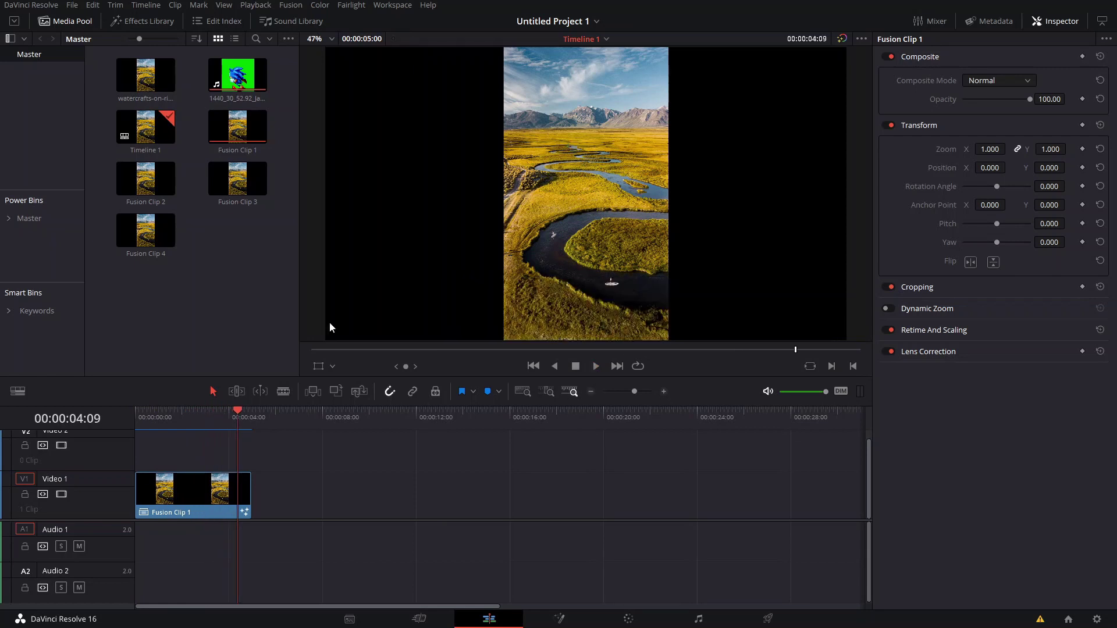
drag(154, 81, 372, 495)
drag(238, 74, 385, 459)
Step: Delete Sonic's Audio 2 track and combine both stacked clips into a new Fusion clip
click(419, 575)
key(Delete)
click(360, 414)
drag(531, 434, 362, 518)
click(389, 420)
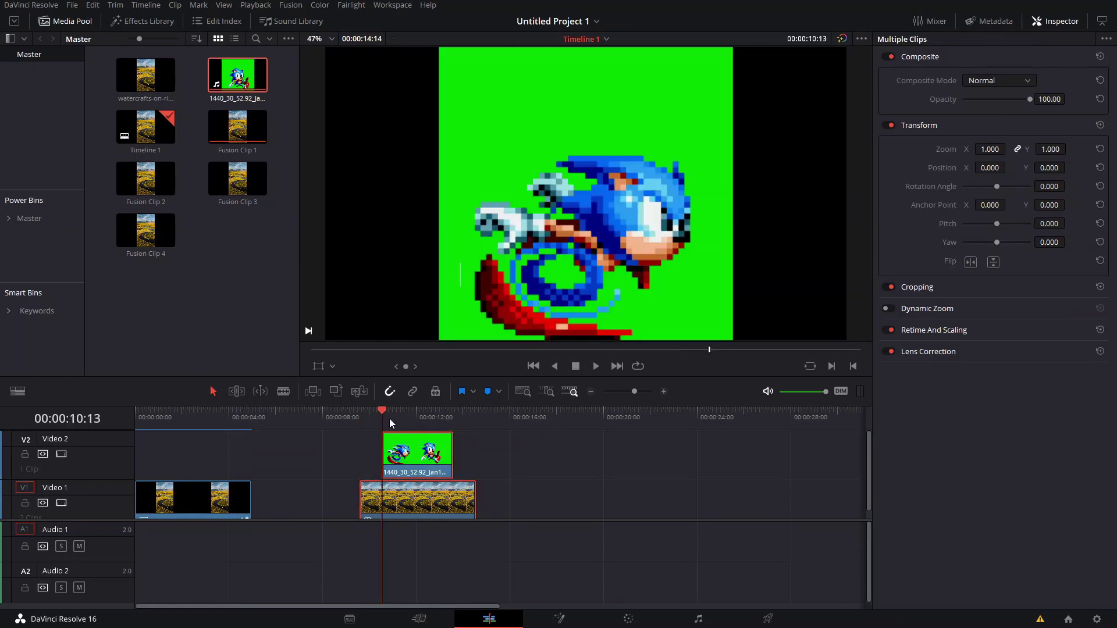
right_click(415, 460)
click(473, 138)
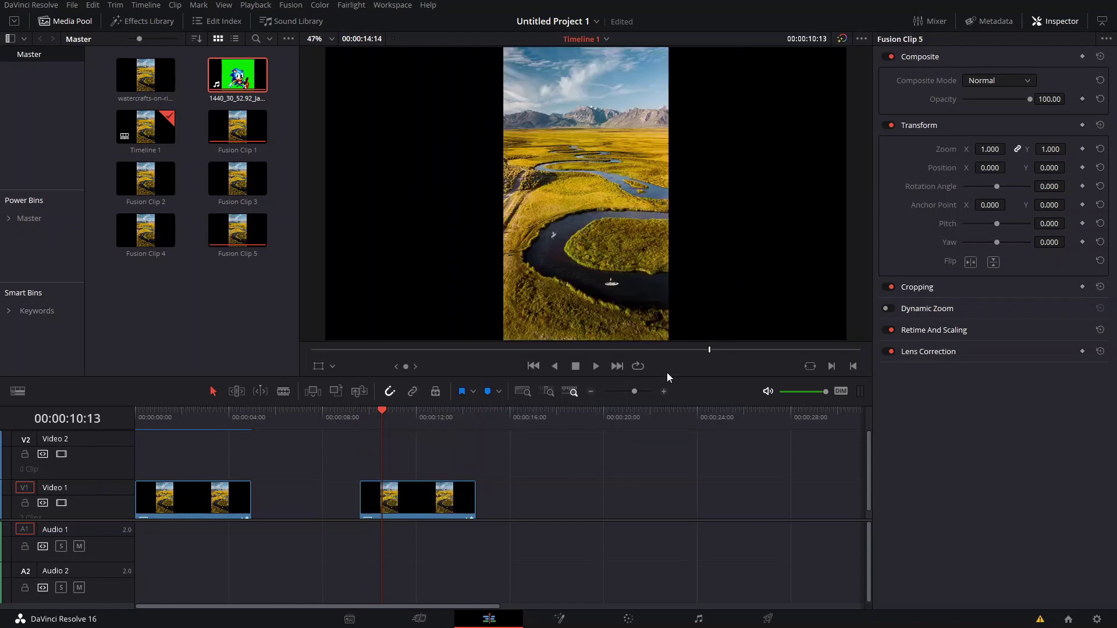
Step: Open Fusion Clip 5 in Fusion and arrange MediaIn2 above Merge1, MediaIn1 to its left
click(389, 495)
click(559, 618)
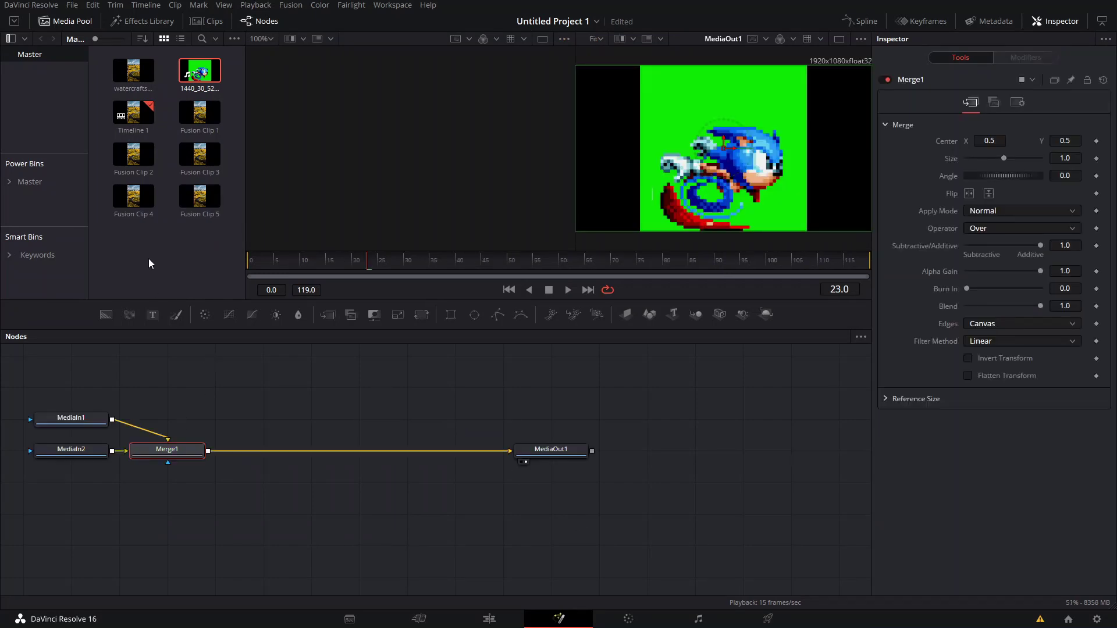
drag(174, 451, 220, 449)
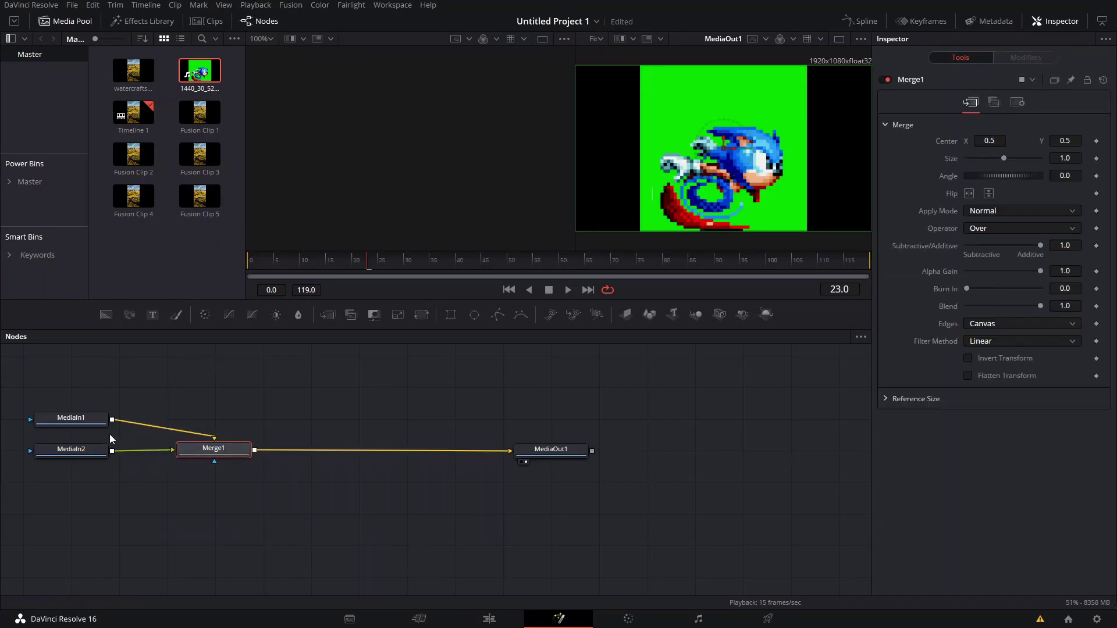
drag(79, 446, 234, 370)
drag(70, 419, 78, 468)
drag(224, 452, 231, 467)
click(232, 468)
drag(78, 469, 102, 472)
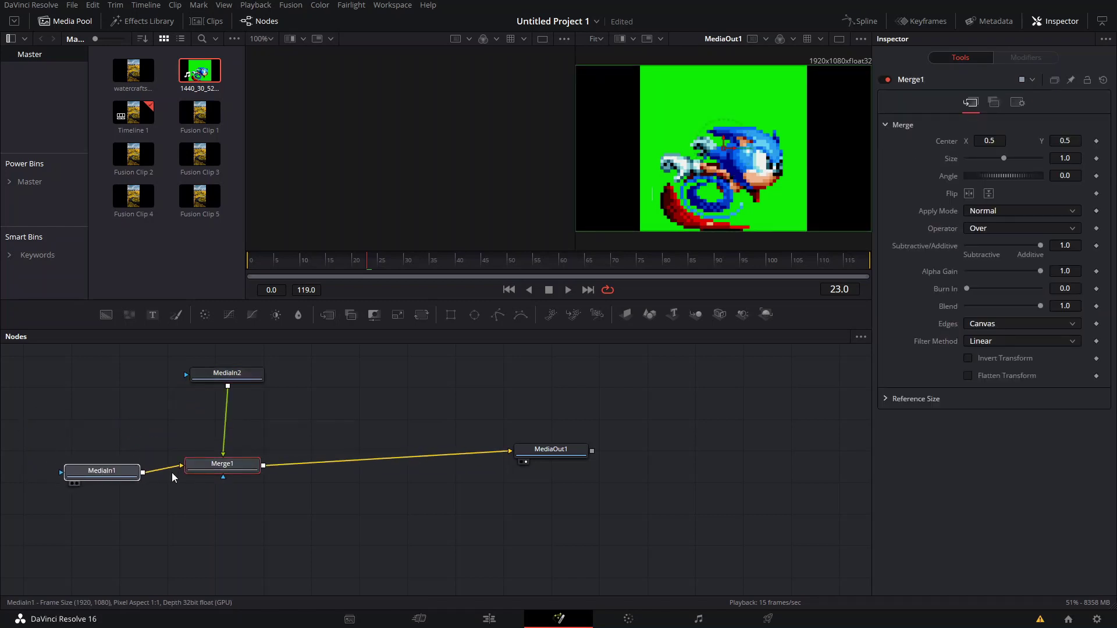
click(225, 472)
drag(265, 434, 332, 505)
drag(305, 448, 306, 366)
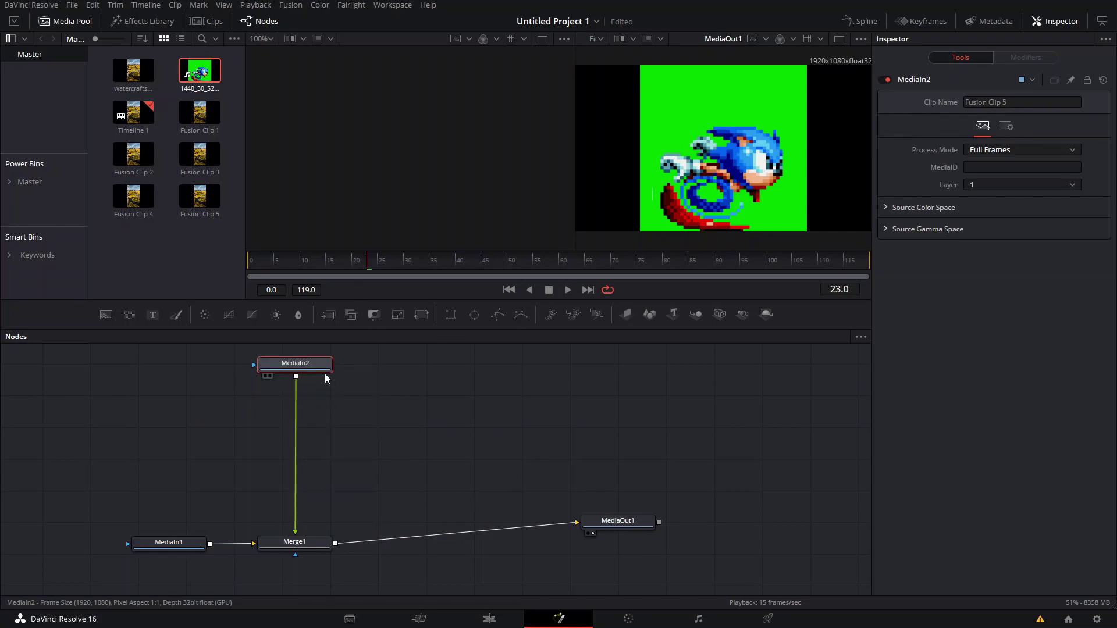
Step: Add a Chroma Keyer node after MediaIn2 using the tool search
key(shift+space)
text(chrom)
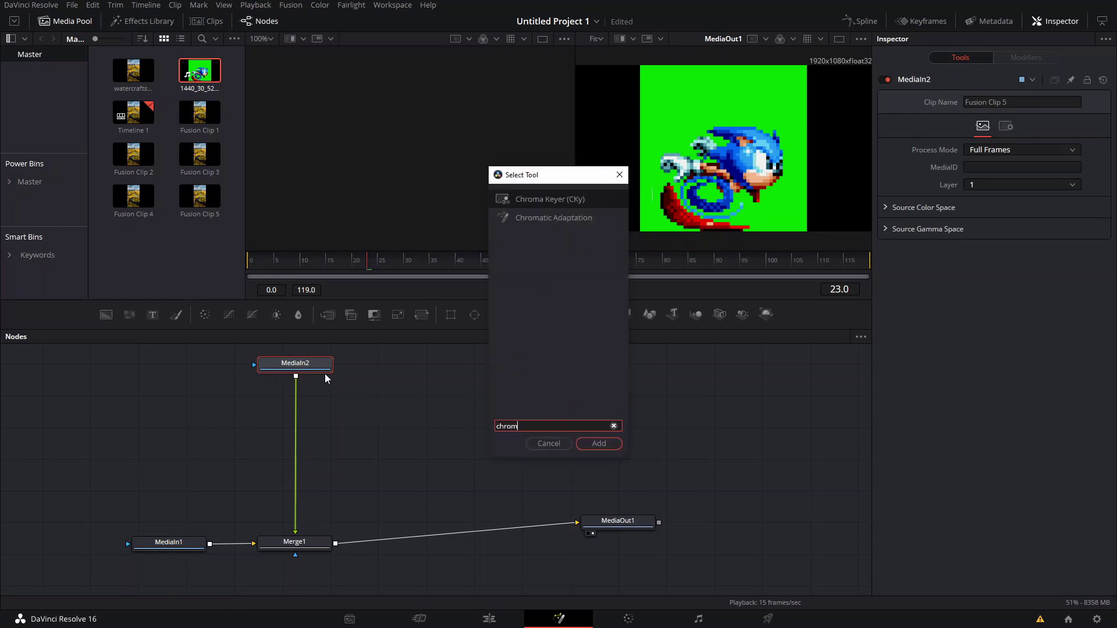
key(Return)
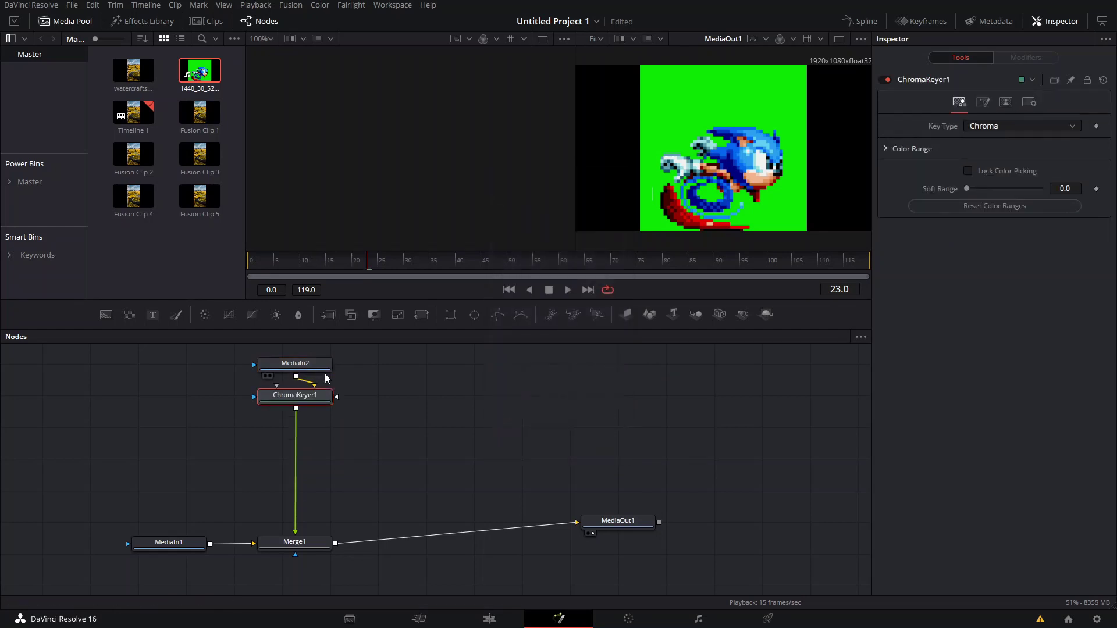
Step: Set the key type to Color, Red and Blue High to 0.0, Soft Range 0.2, and save
click(987, 128)
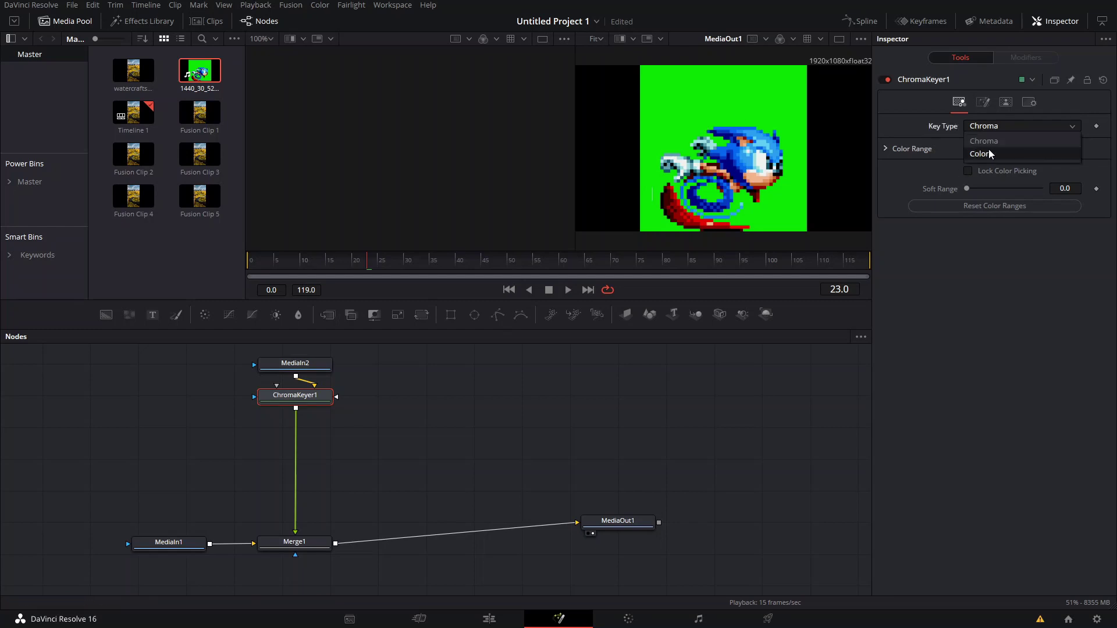
click(989, 153)
click(886, 150)
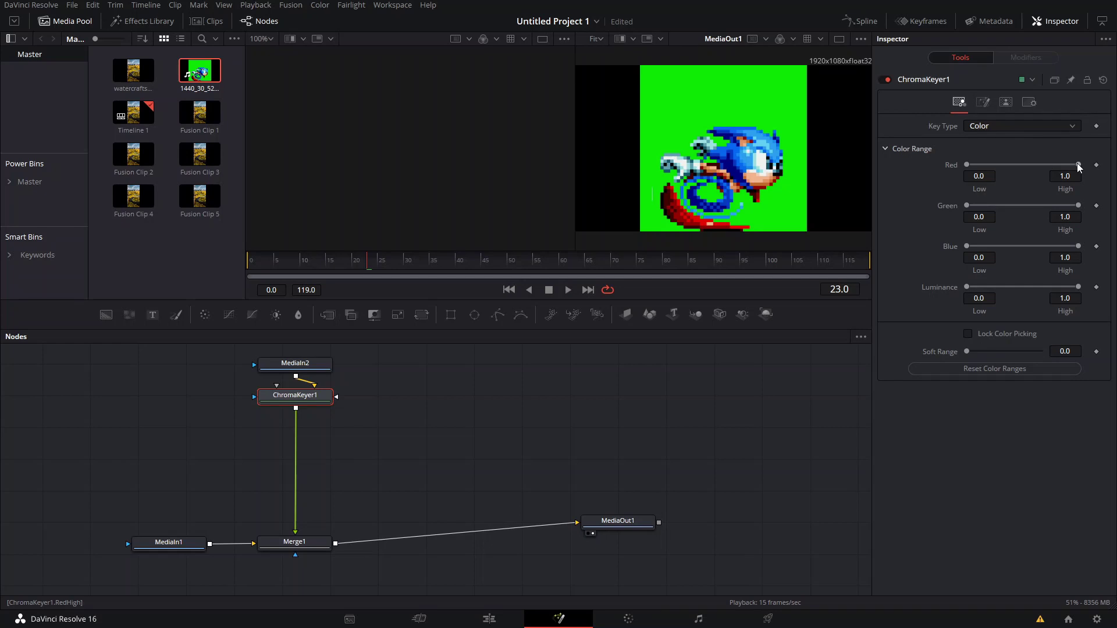
drag(1078, 165, 973, 153)
drag(1078, 246, 943, 266)
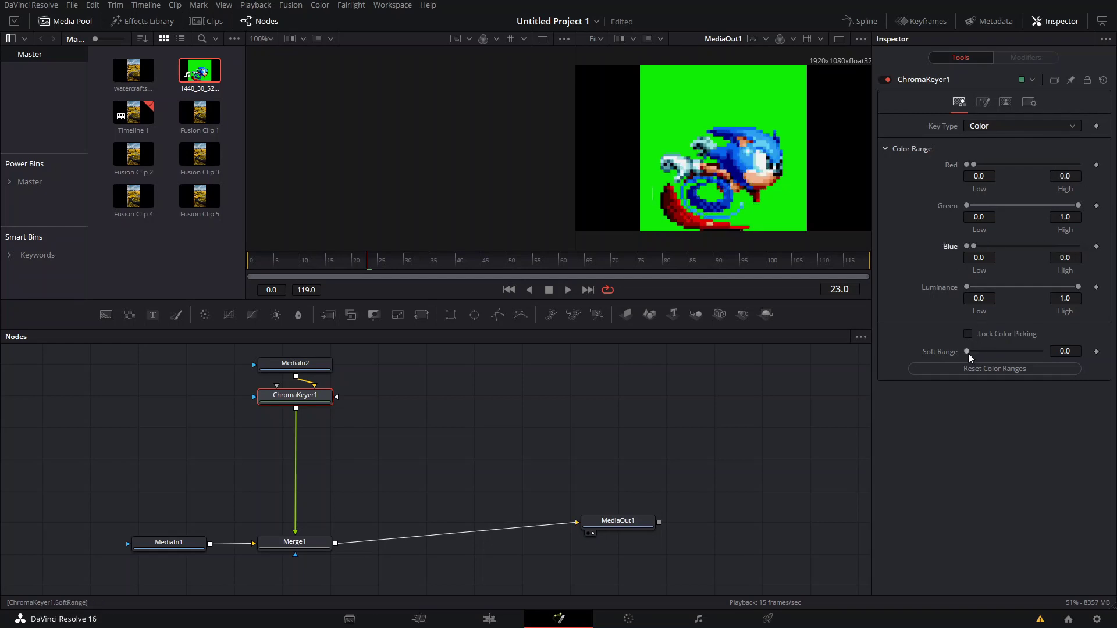
drag(968, 352, 1064, 352)
key(ctrl+s)
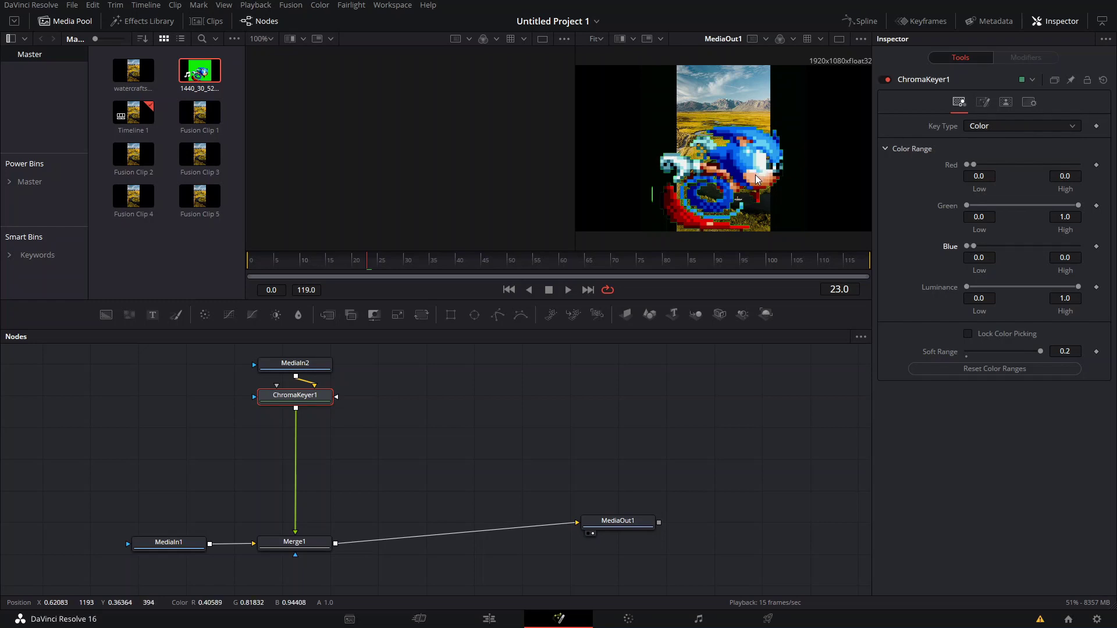
scroll(755, 172, down, 2)
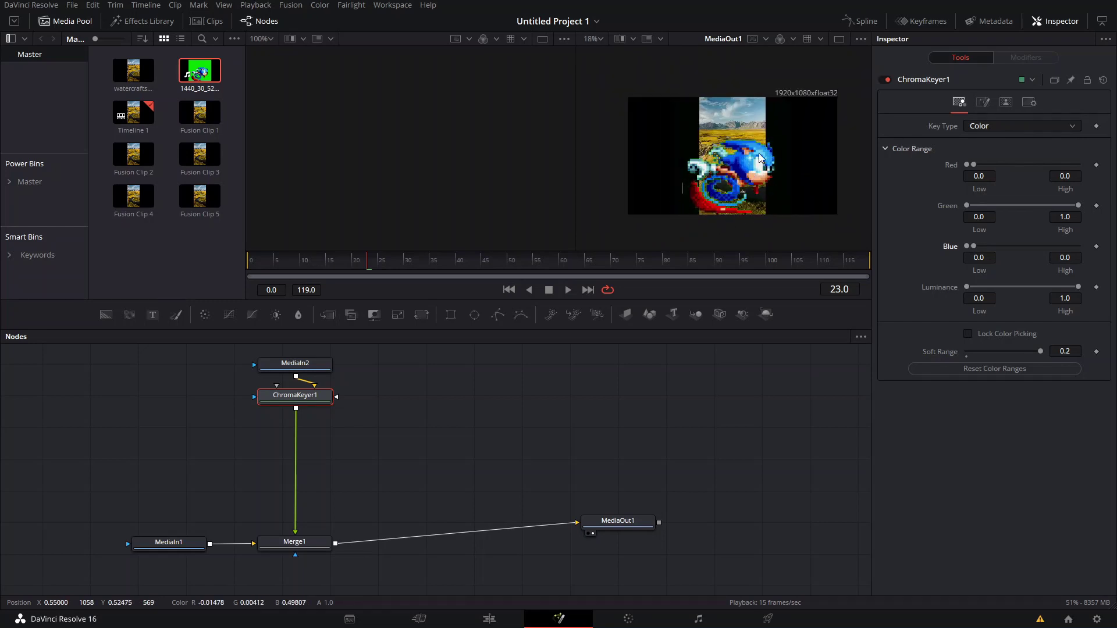
Step: Insert a Transform node after ChromaKeyer1 and reduce its Size to 0.27
drag(321, 395, 324, 405)
key(shift+space)
text(trans)
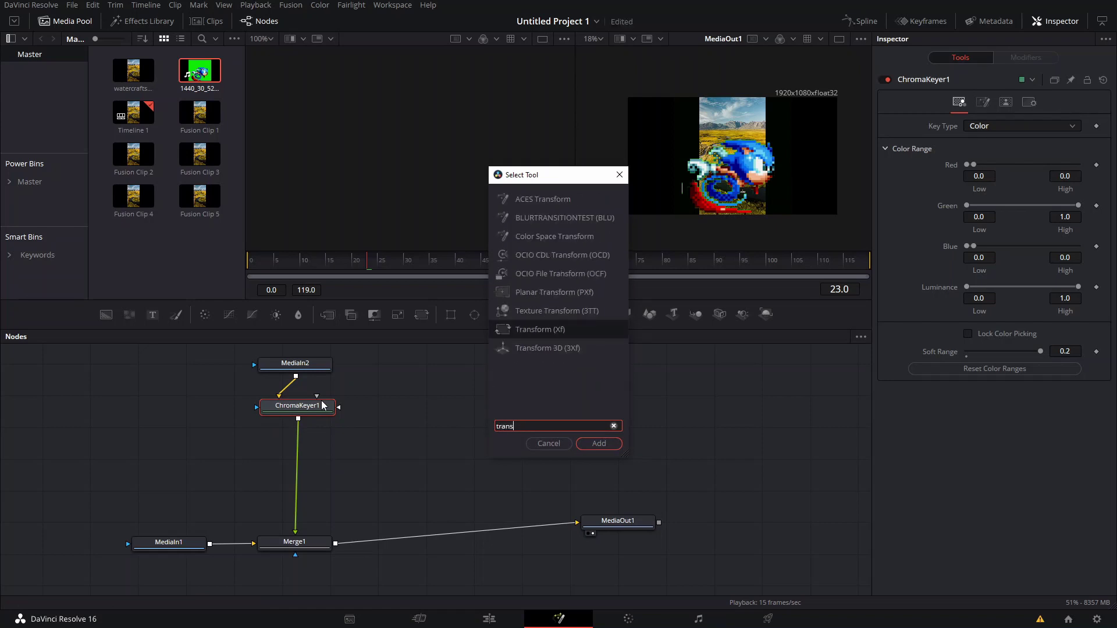
key(Return)
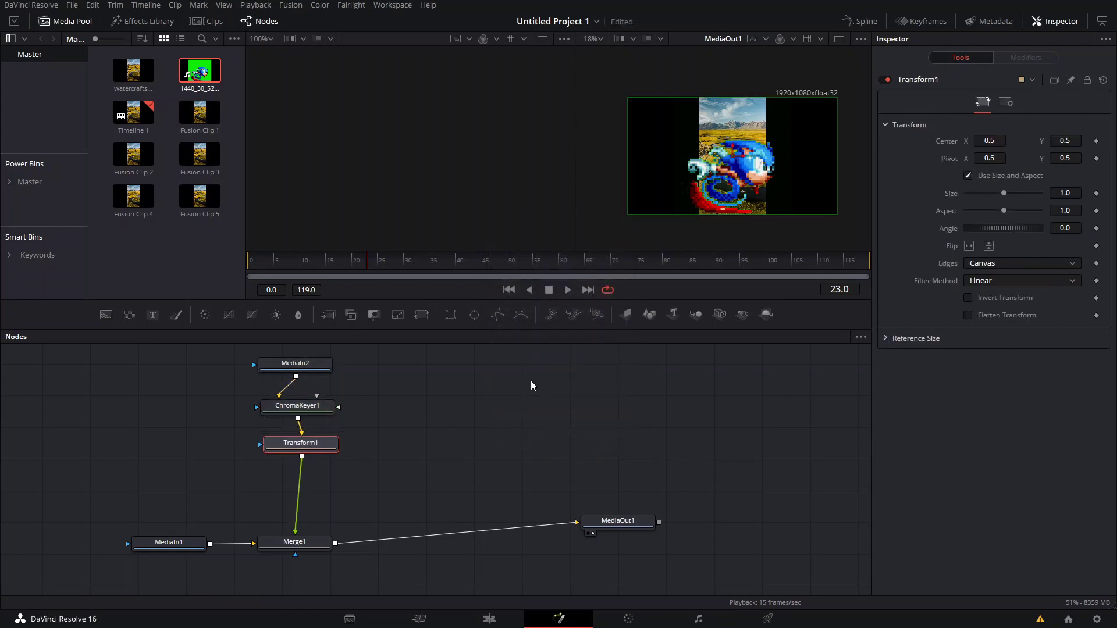
drag(1004, 200, 979, 197)
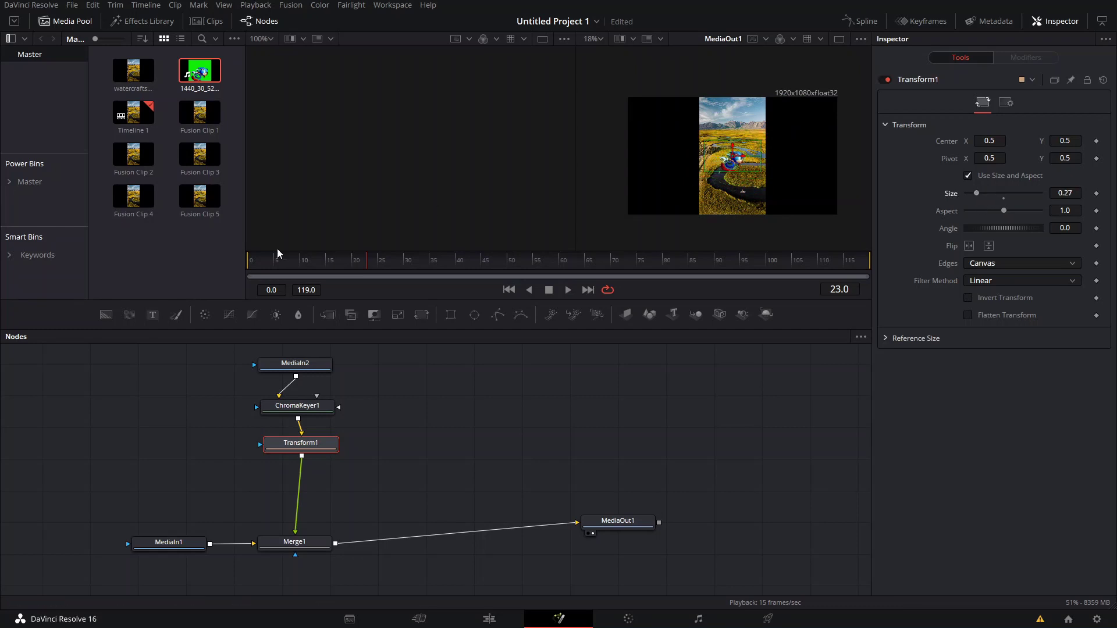
Step: Add an unconnected Polygon1 node, enlarge the viewer image and reposition the node
click(459, 446)
click(498, 315)
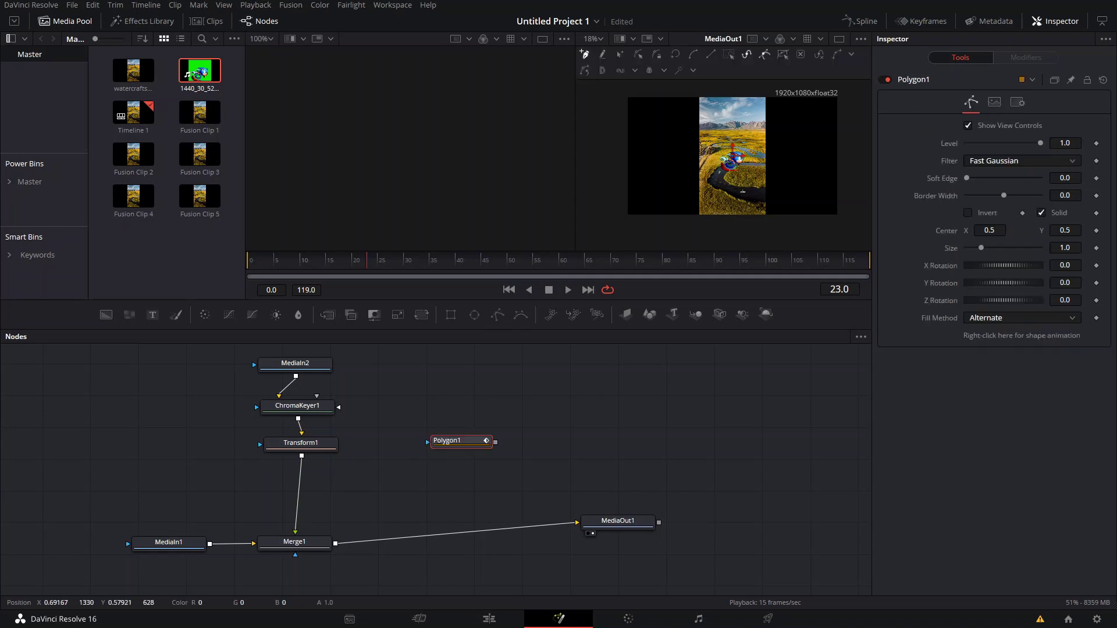
scroll(738, 260, up, 2)
key(ctrl+equal)
drag(438, 444, 418, 431)
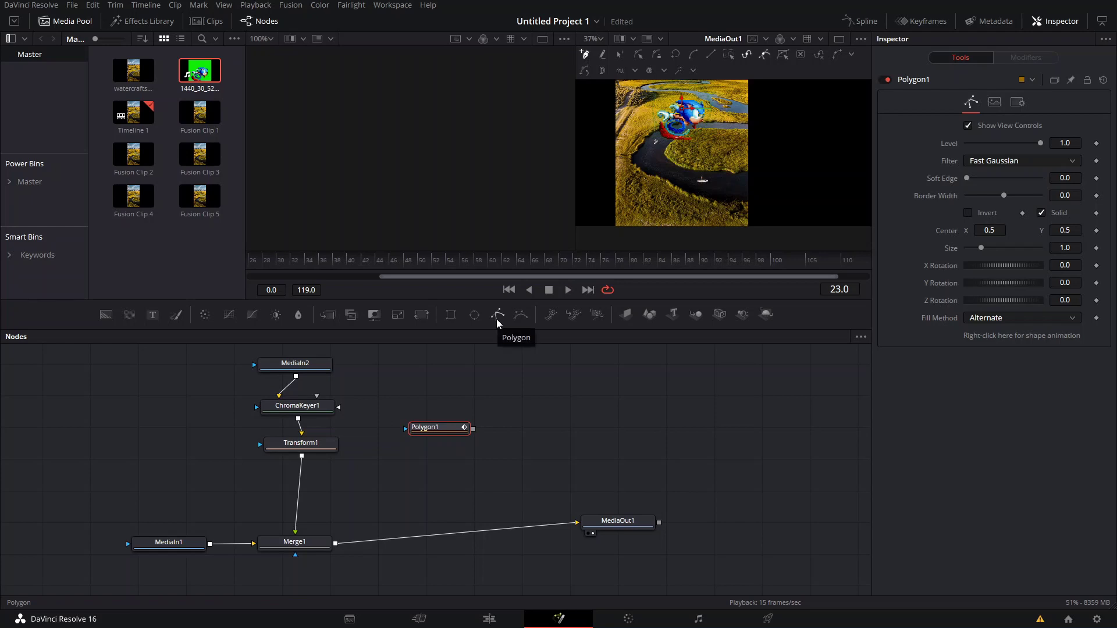
Step: Place the first polygon path points along the river around Sonic
click(712, 196)
drag(747, 198, 818, 203)
click(648, 162)
click(655, 146)
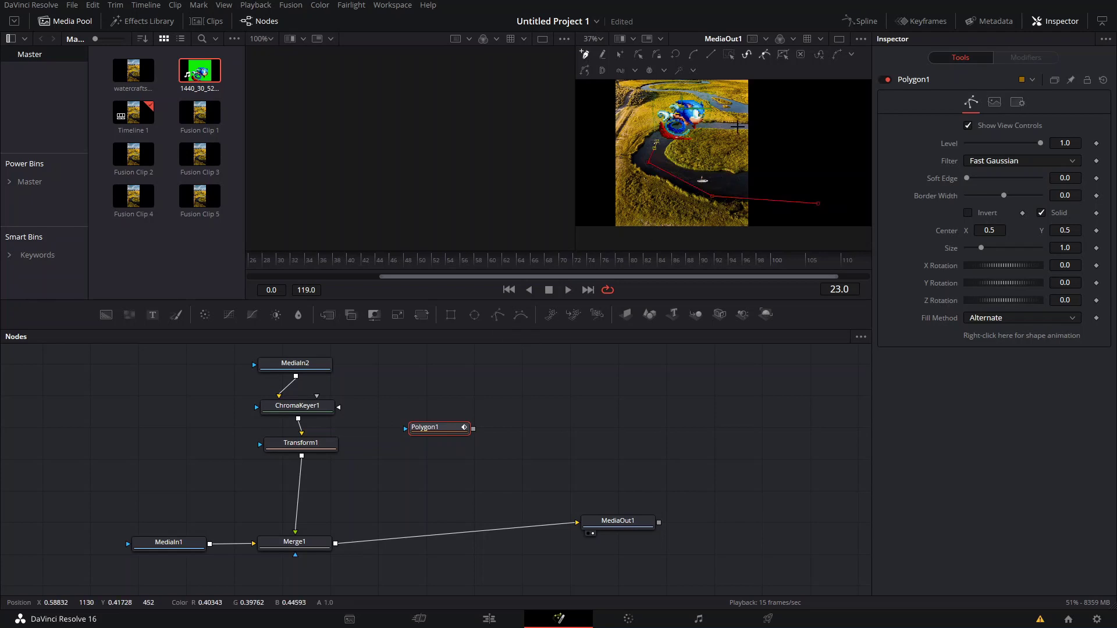
click(777, 124)
click(767, 112)
click(733, 111)
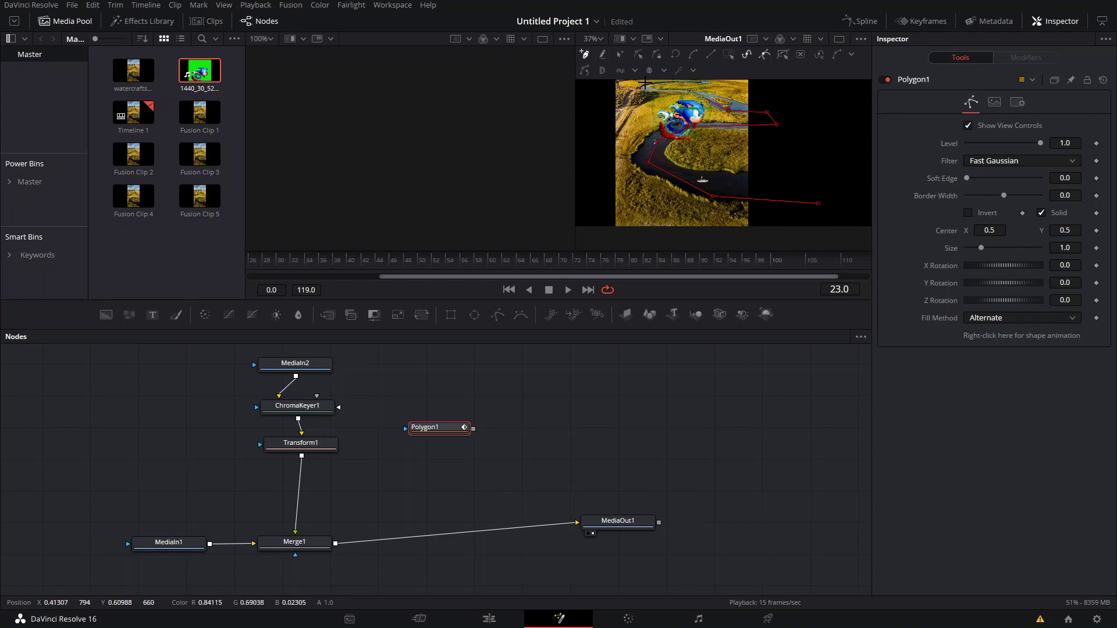
Step: Extend the polygon path up the river toward the distant mountains
drag(689, 90, 691, 196)
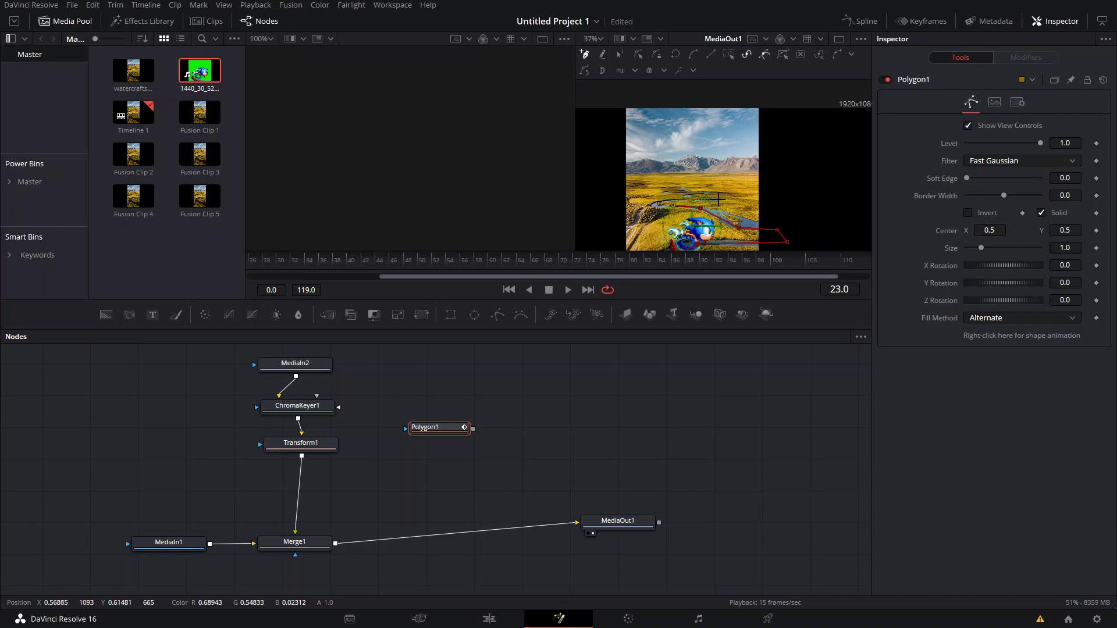
click(717, 199)
scroll(713, 197, up, 5)
drag(720, 203, 662, 229)
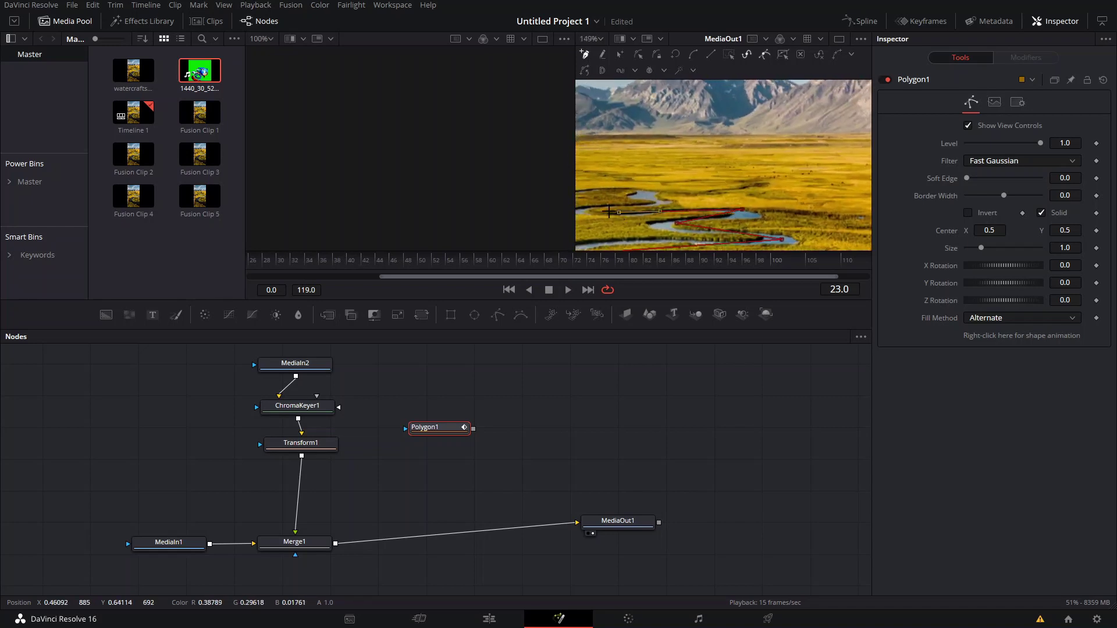
click(643, 220)
click(721, 213)
click(705, 209)
click(703, 202)
scroll(706, 195, left, 4)
scroll(607, 202, down, 2)
scroll(606, 202, down, 3)
scroll(668, 169, up, 1)
scroll(655, 191, down, 2)
scroll(745, 226, down, 1)
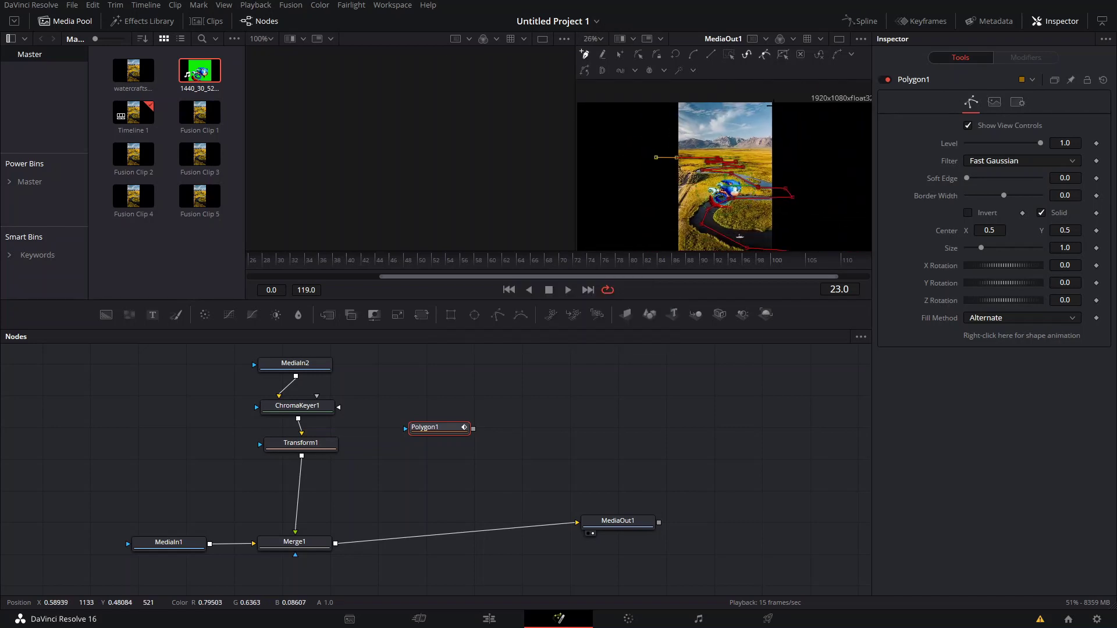
Step: Try the polygon shape's animation options in the Inspector, then close them
right_click(941, 340)
click(907, 335)
right_click(972, 338)
click(924, 352)
Step: Animate Transform1's Center with a path and show the new Path1 modifier settings
drag(301, 442, 291, 458)
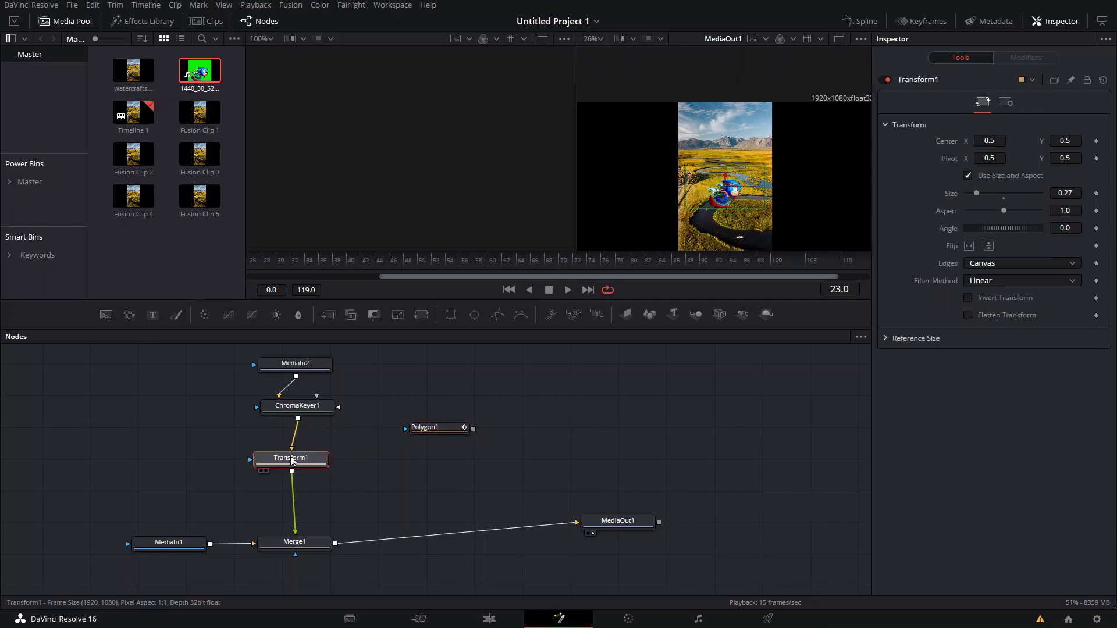
right_click(959, 139)
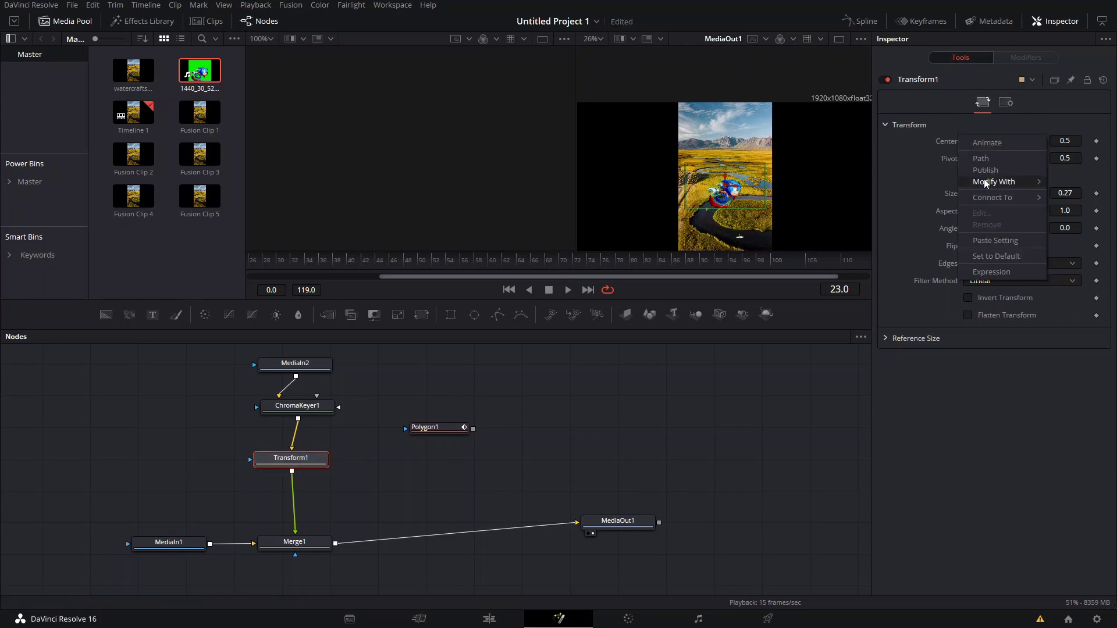
click(984, 143)
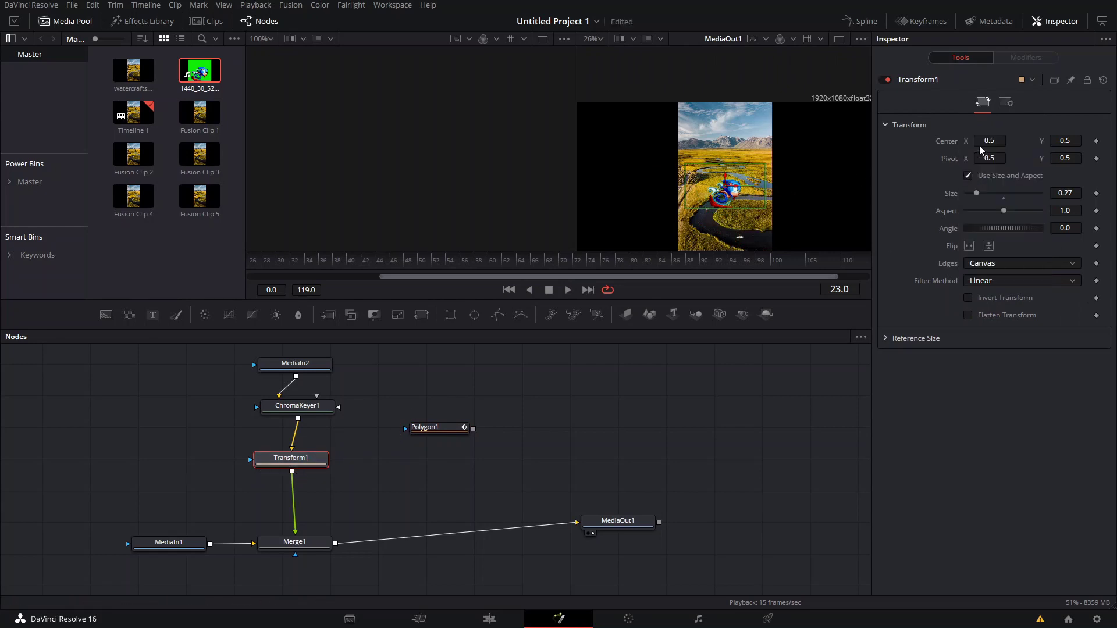
click(1025, 57)
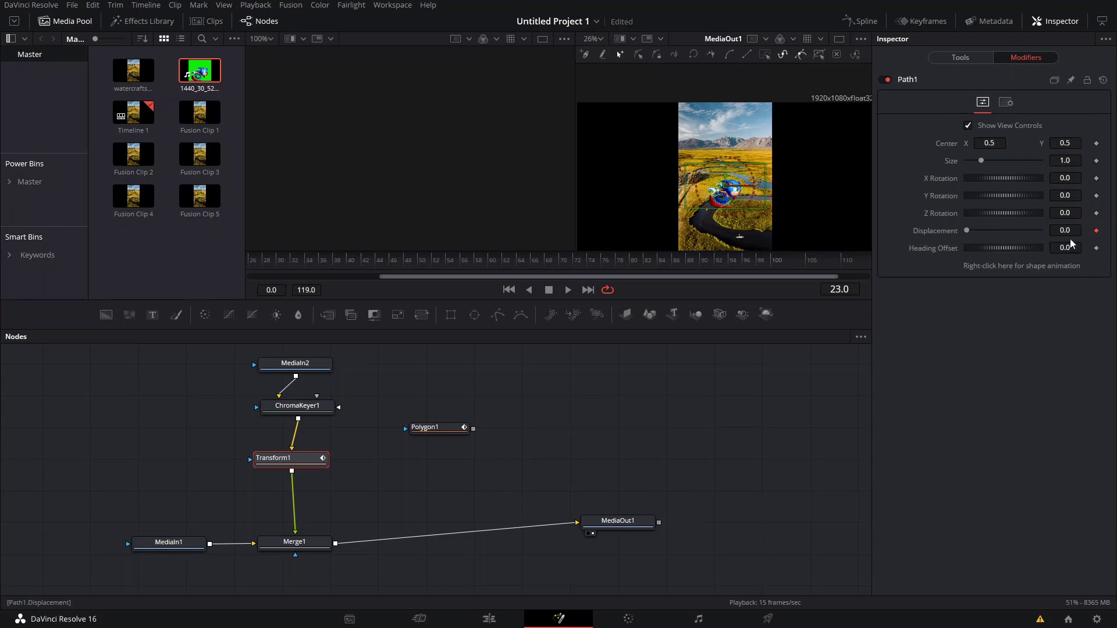
Step: Connect Path1 to Polygon1's Polyline and play back to preview Sonic along the river
right_click(990, 263)
mouse_move(996, 336)
mouse_move(958, 340)
click(1007, 341)
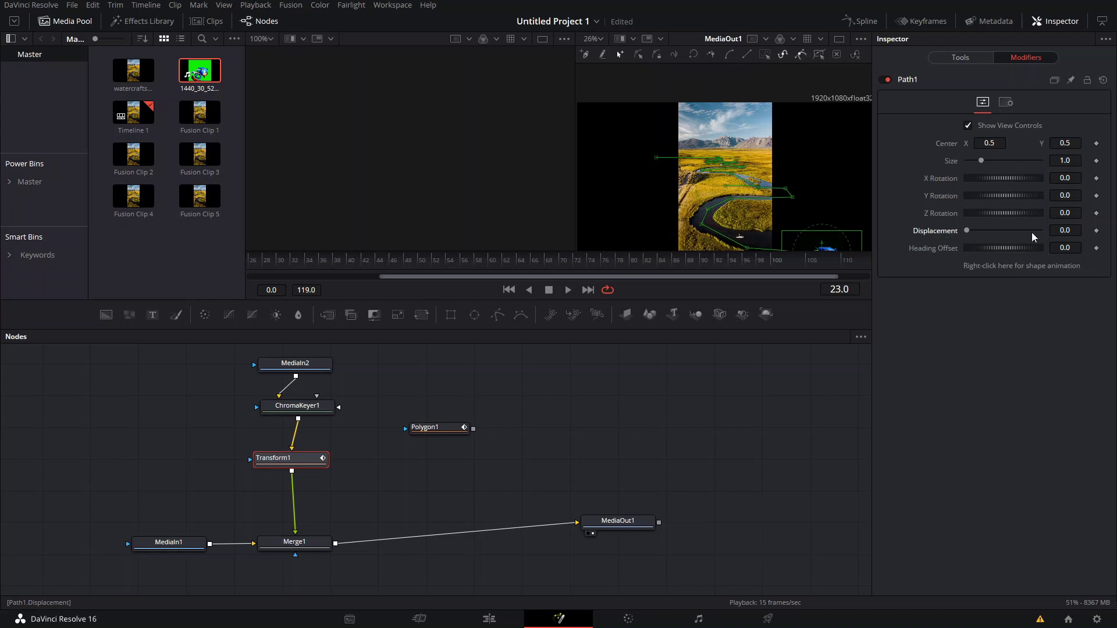
key(space)
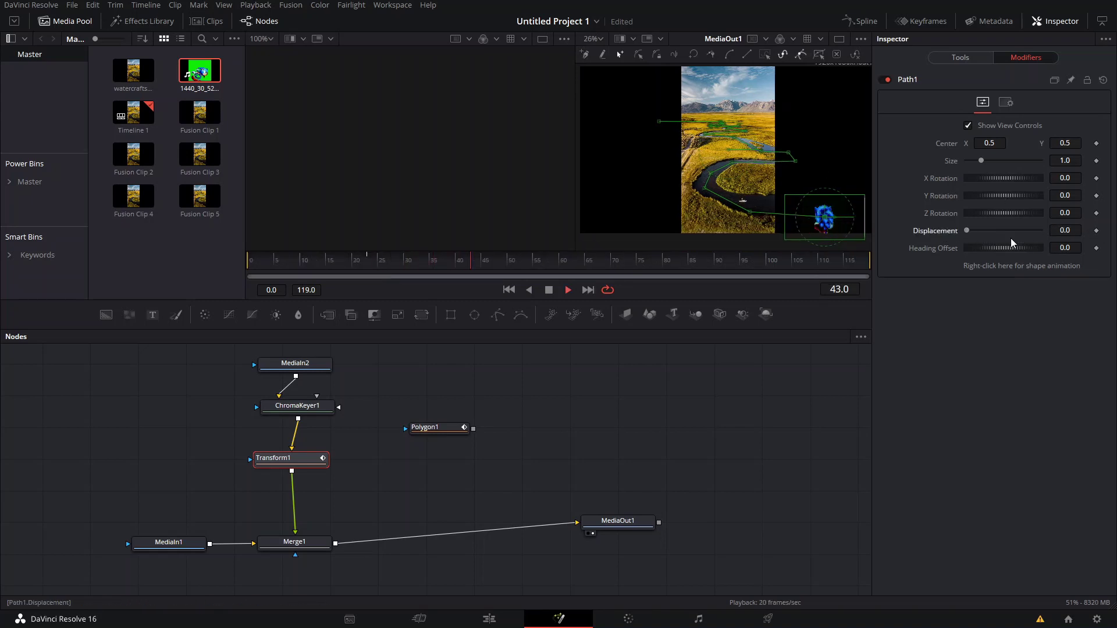
key(space)
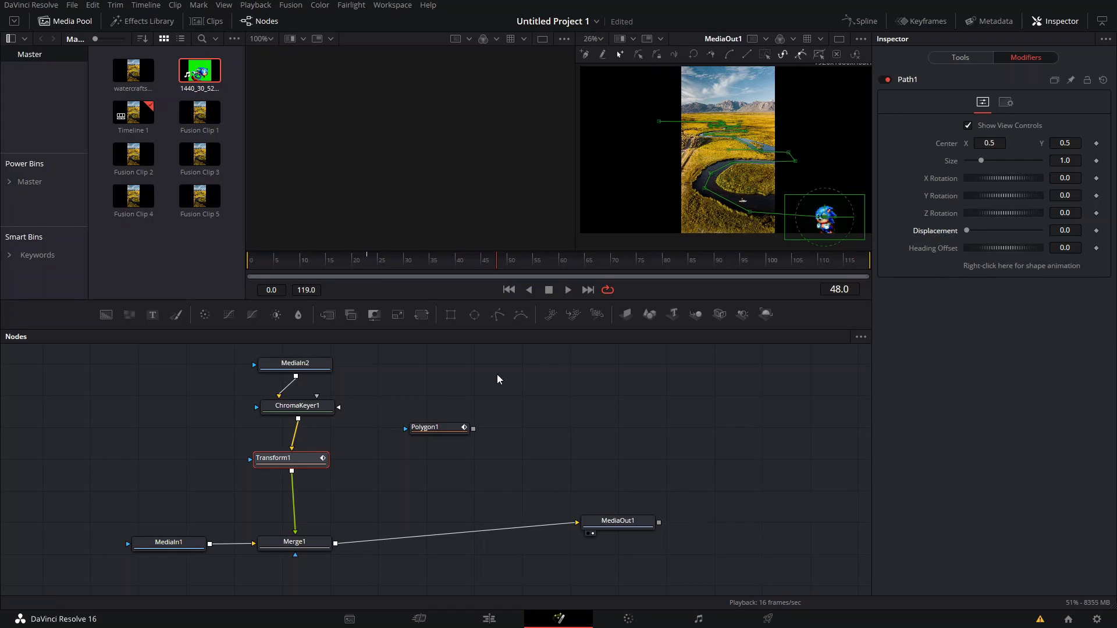
Step: Unlink Path1's shape from the polygon polyline and try reconnecting it
right_click(989, 264)
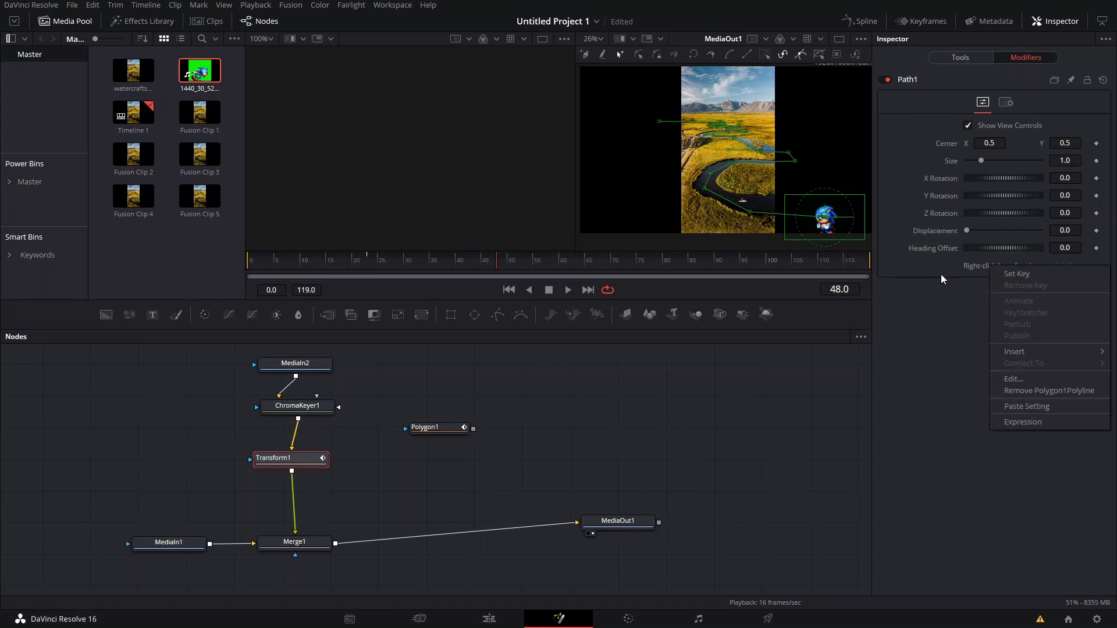
click(1026, 389)
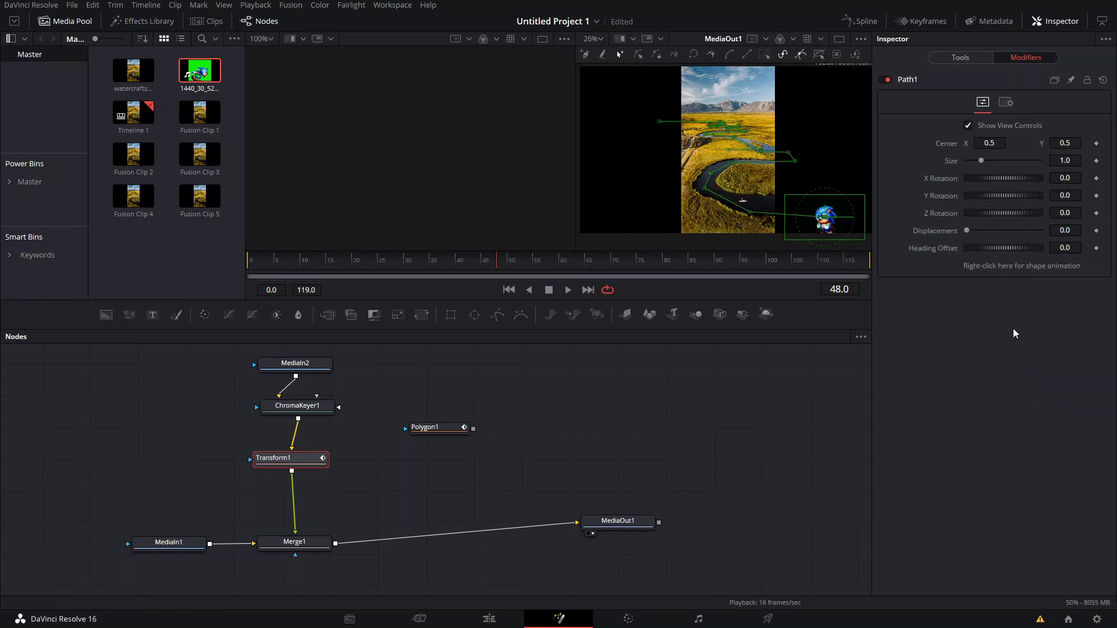
right_click(955, 267)
mouse_move(969, 345)
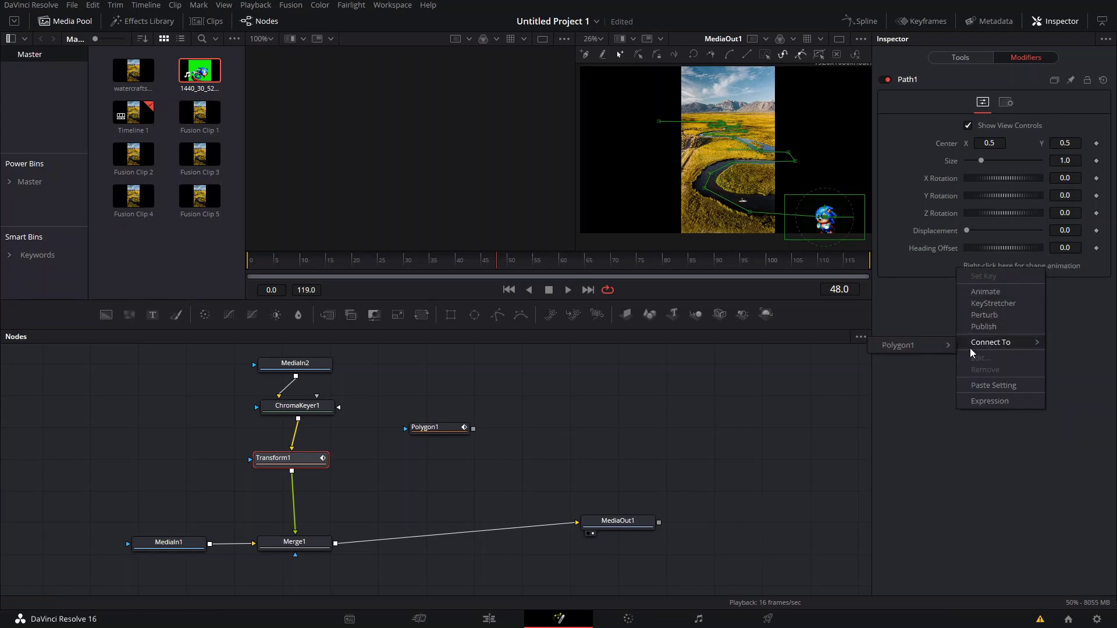
click(930, 347)
Step: Test the Displacement slider, undo back to 0.0, and return to Transform1's settings
drag(967, 231, 1018, 232)
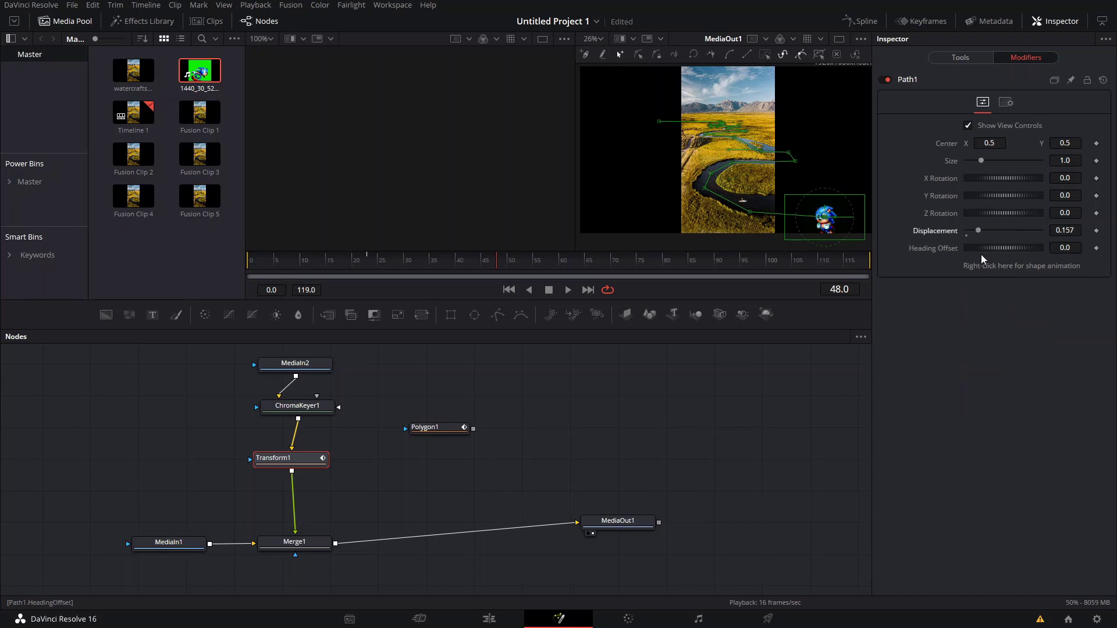
key(ctrl+z)
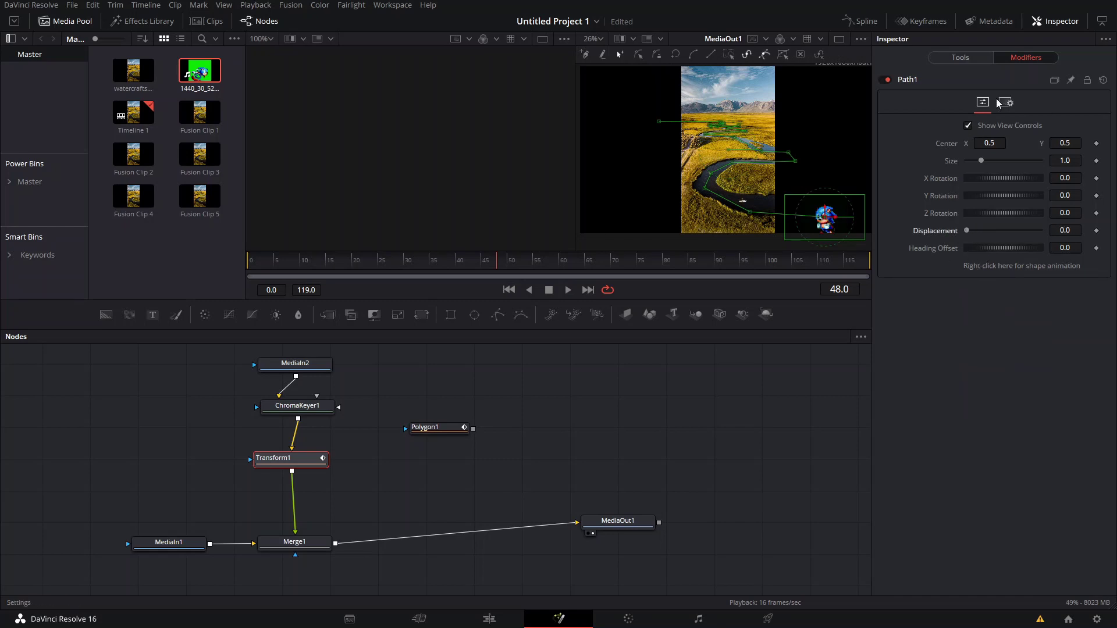
click(975, 59)
Step: Remove the old Path1 and re-animate Transform1's Center along a fresh path
right_click(947, 139)
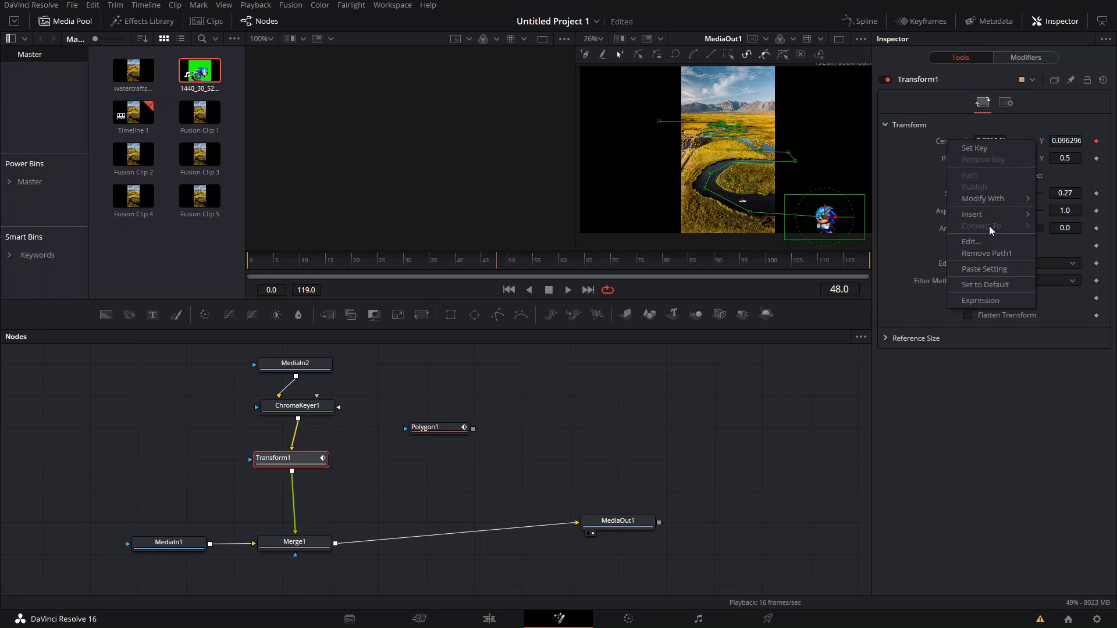
click(978, 253)
right_click(943, 139)
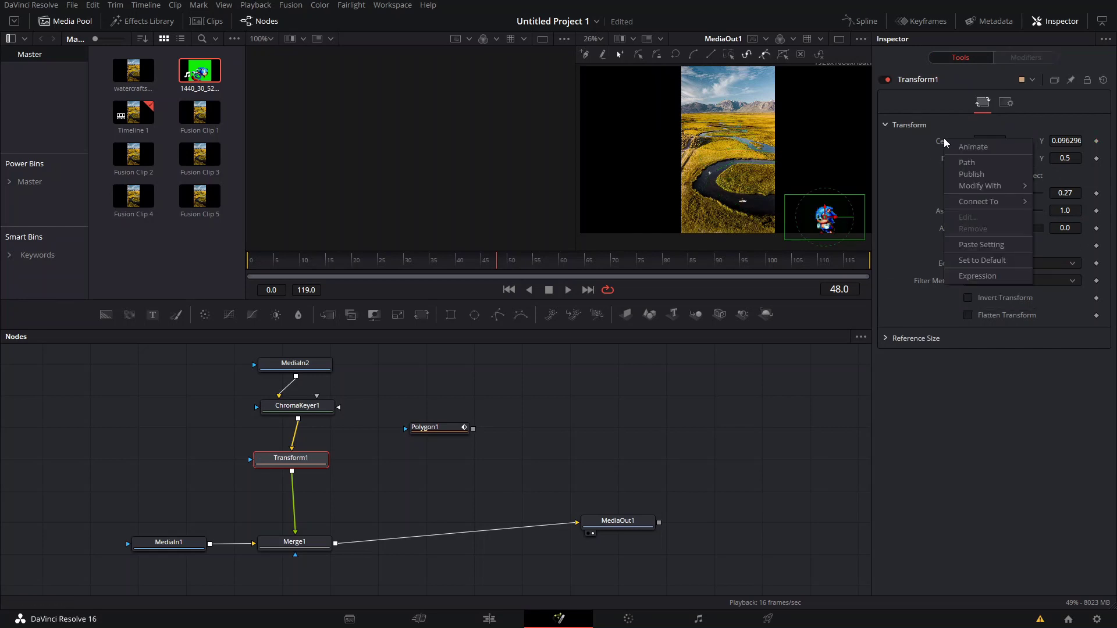
click(969, 165)
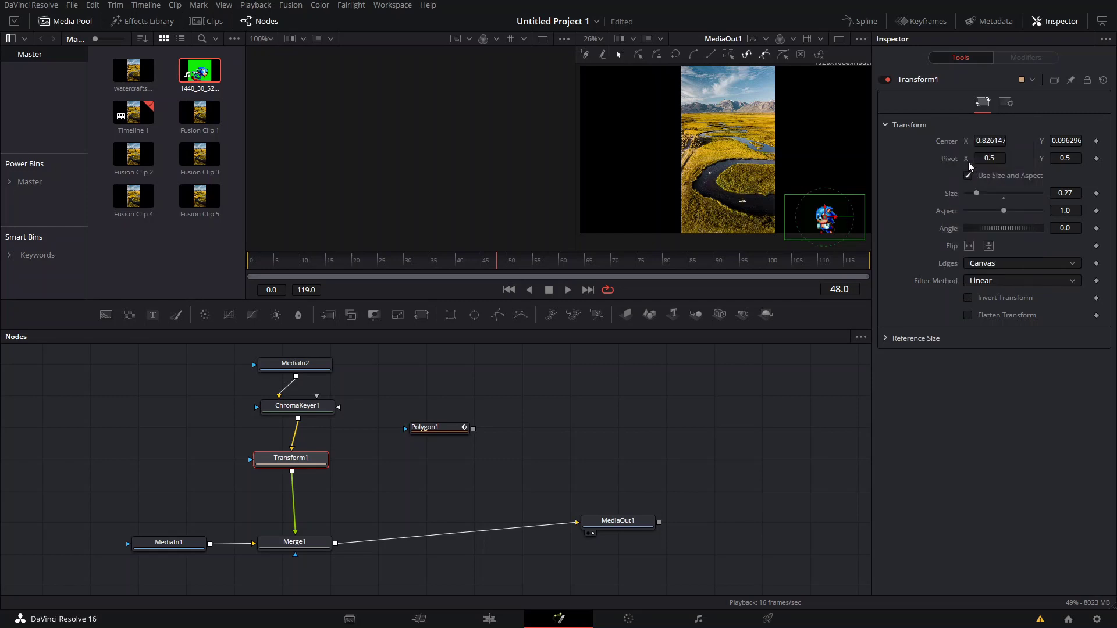
click(1010, 60)
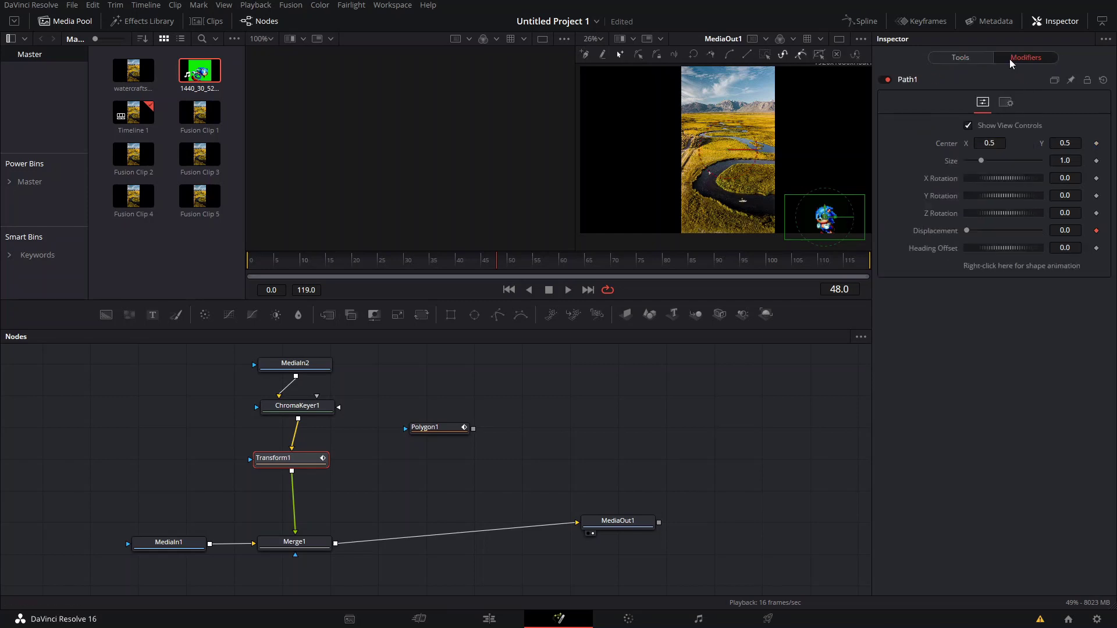
Step: Connect the new Path1 to Polygon1's Polyline, test the displacement, and return to Transform1
right_click(980, 272)
mouse_move(1006, 346)
click(962, 353)
right_click(986, 268)
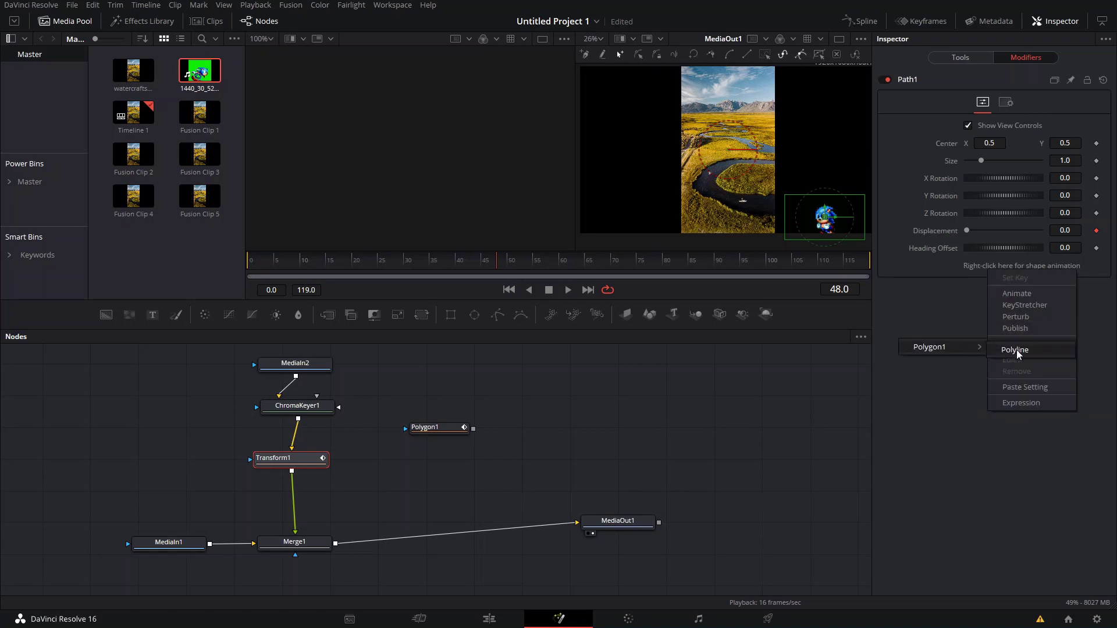
click(1017, 350)
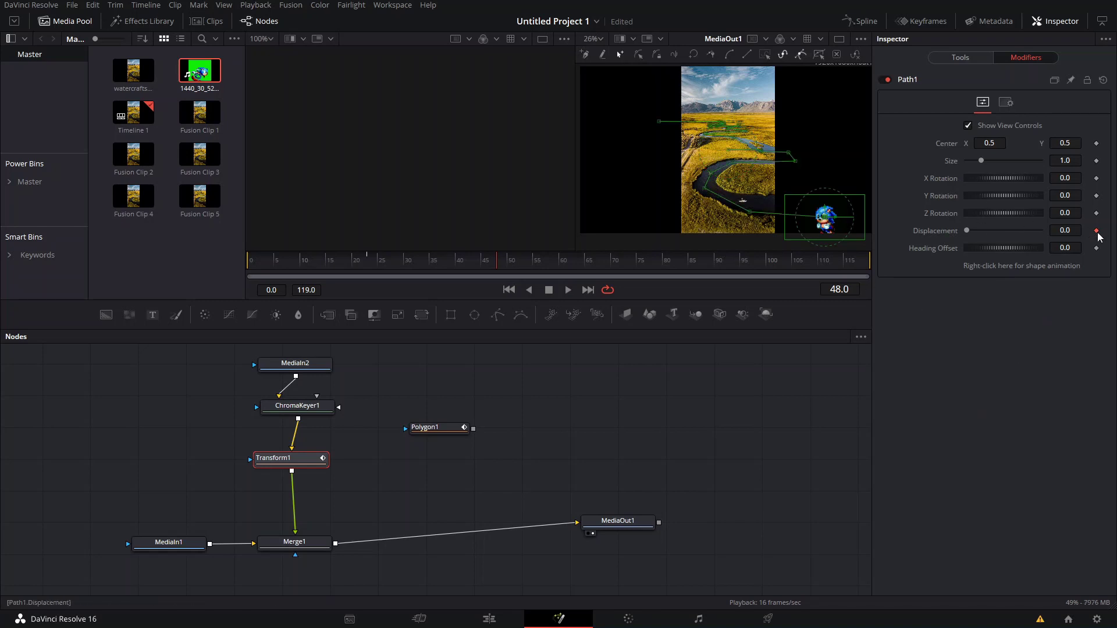
mouse_move(967, 231)
mouse_down()
mouse_move(1033, 241)
mouse_move(964, 244)
mouse_up()
click(960, 57)
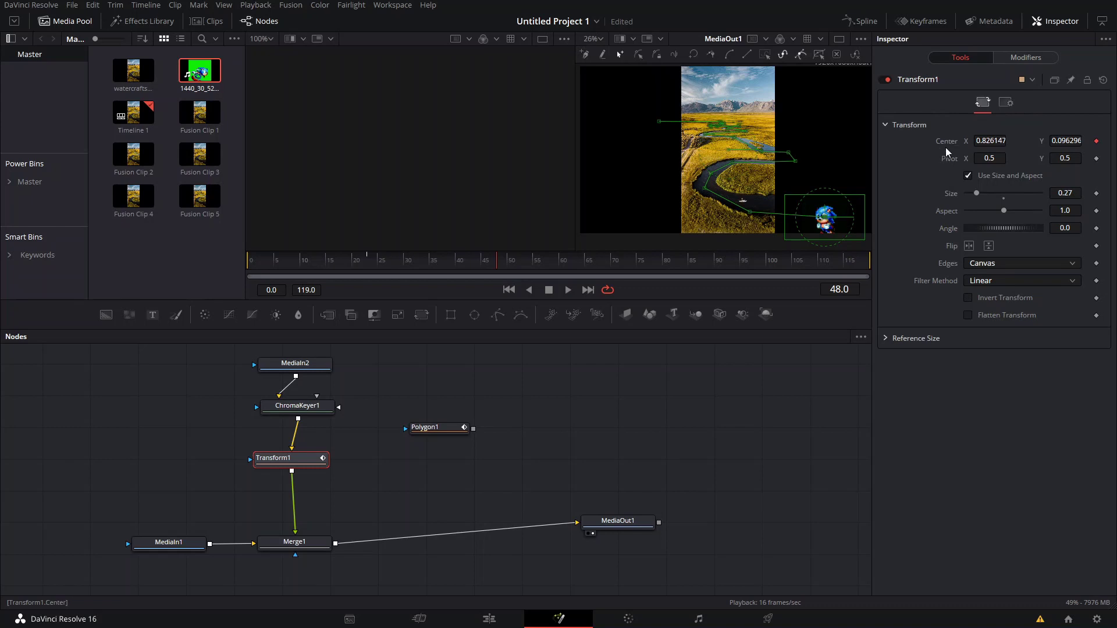
Step: Keyframe Path1 Displacement at 0.0 on frame 23, Sonic at the lower-right end
click(1025, 57)
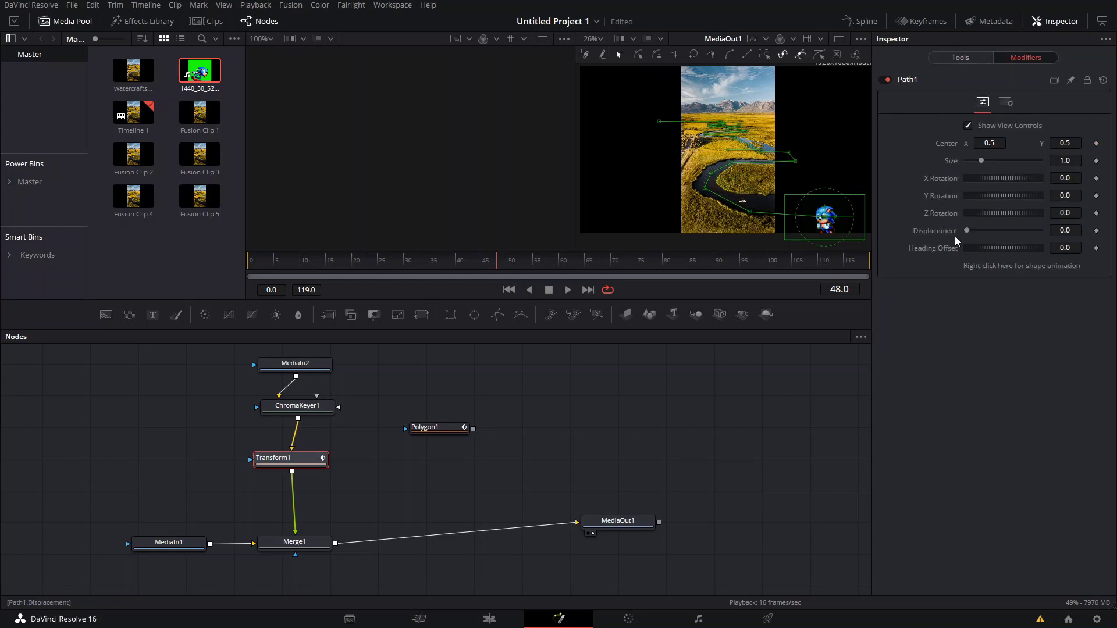
drag(970, 231, 1059, 239)
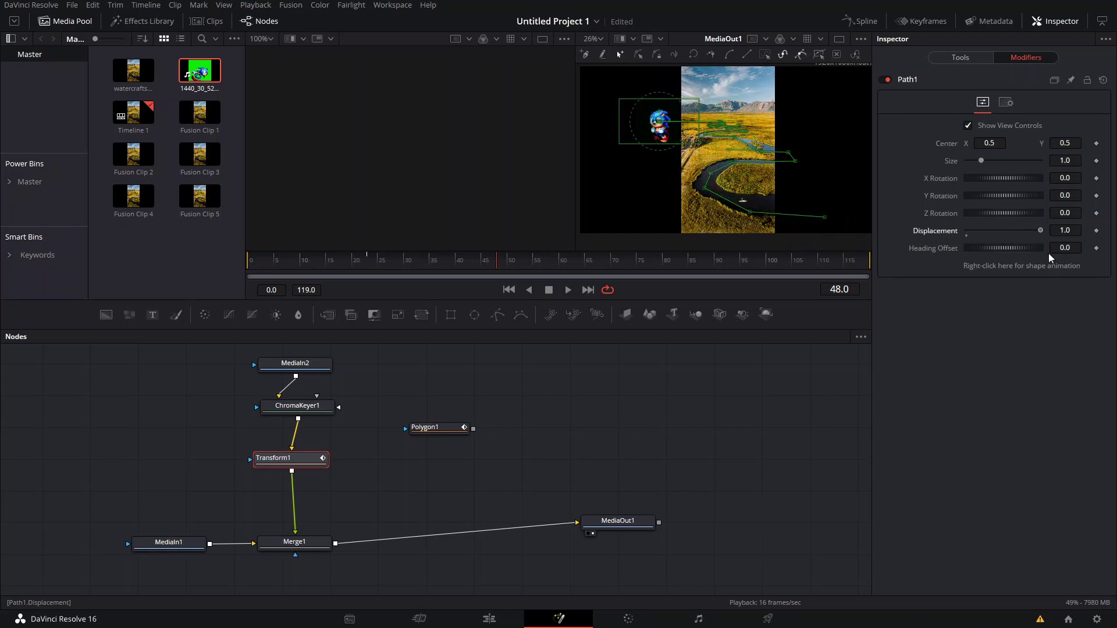
drag(499, 259, 397, 292)
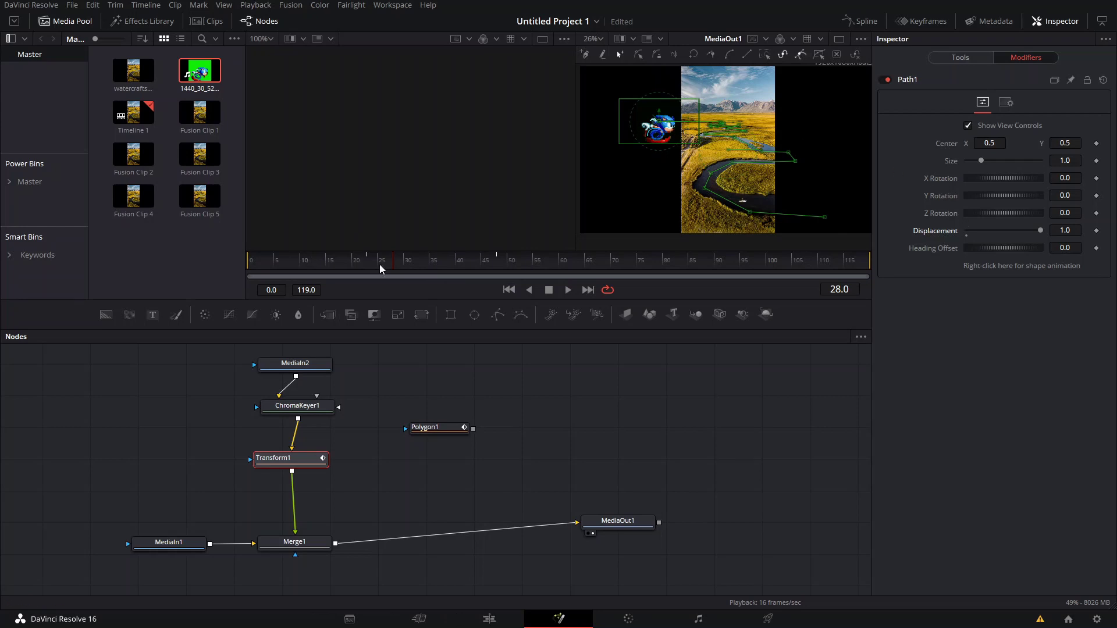
mouse_move(379, 260)
mouse_down()
mouse_move(371, 264)
mouse_move(452, 257)
mouse_move(350, 267)
mouse_move(371, 271)
mouse_up()
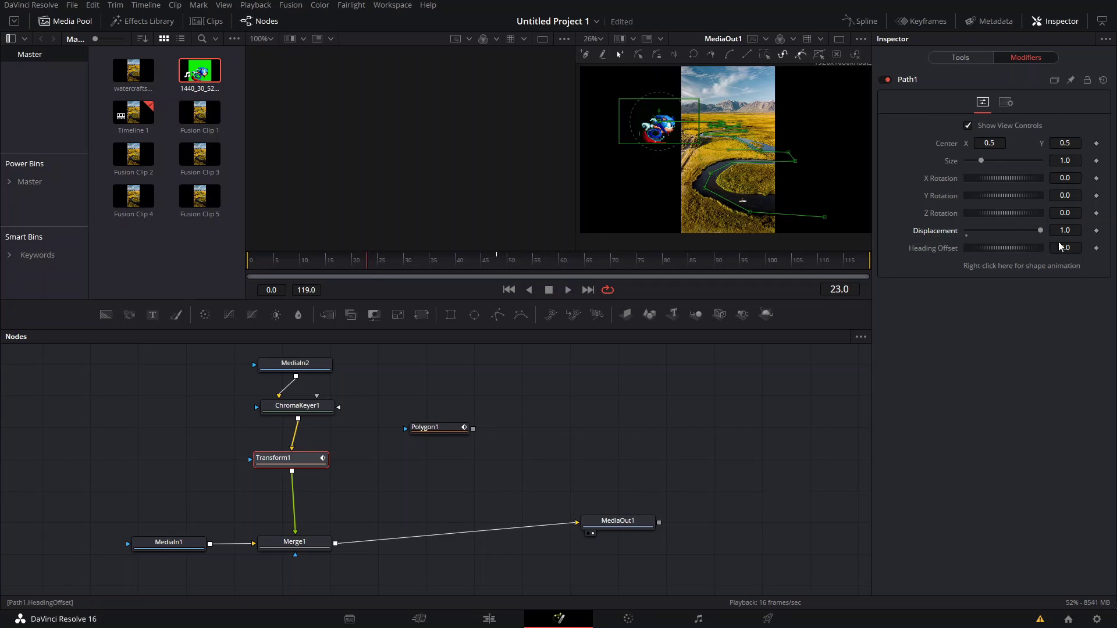
drag(1040, 231, 967, 231)
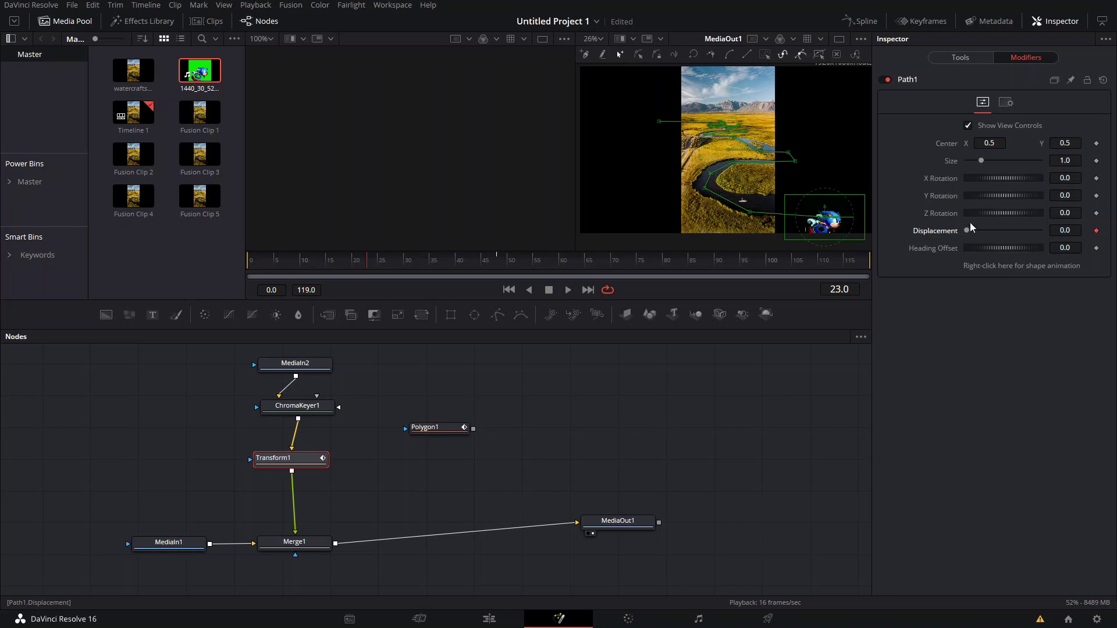
Step: Set Displacement to 1.0 at frame 94 and play the animation from near the start
drag(575, 260, 736, 271)
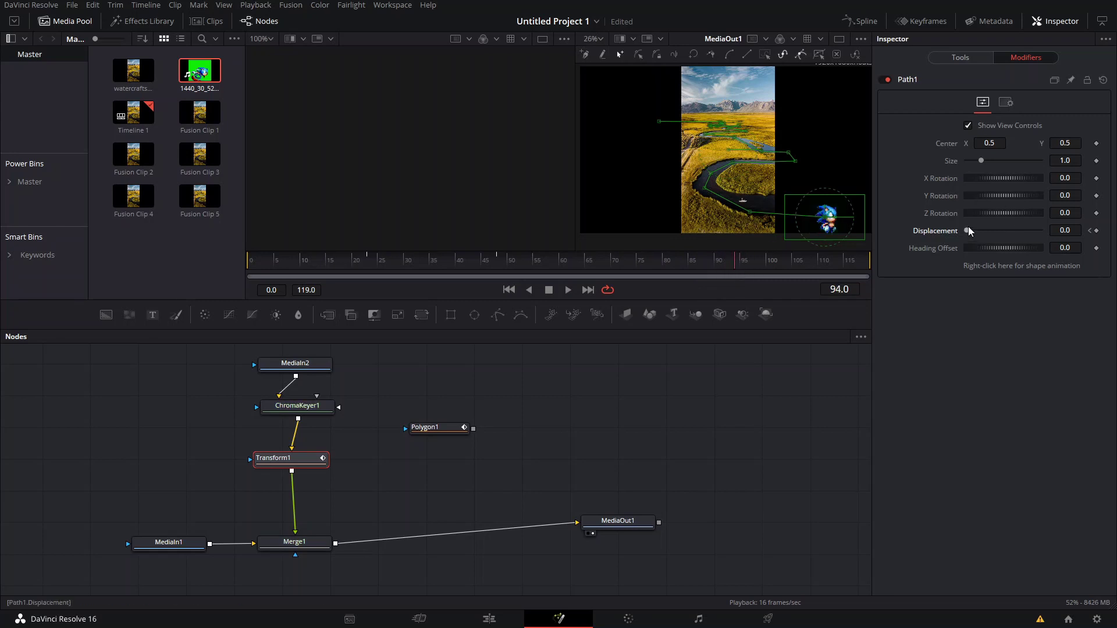
drag(983, 229, 1060, 231)
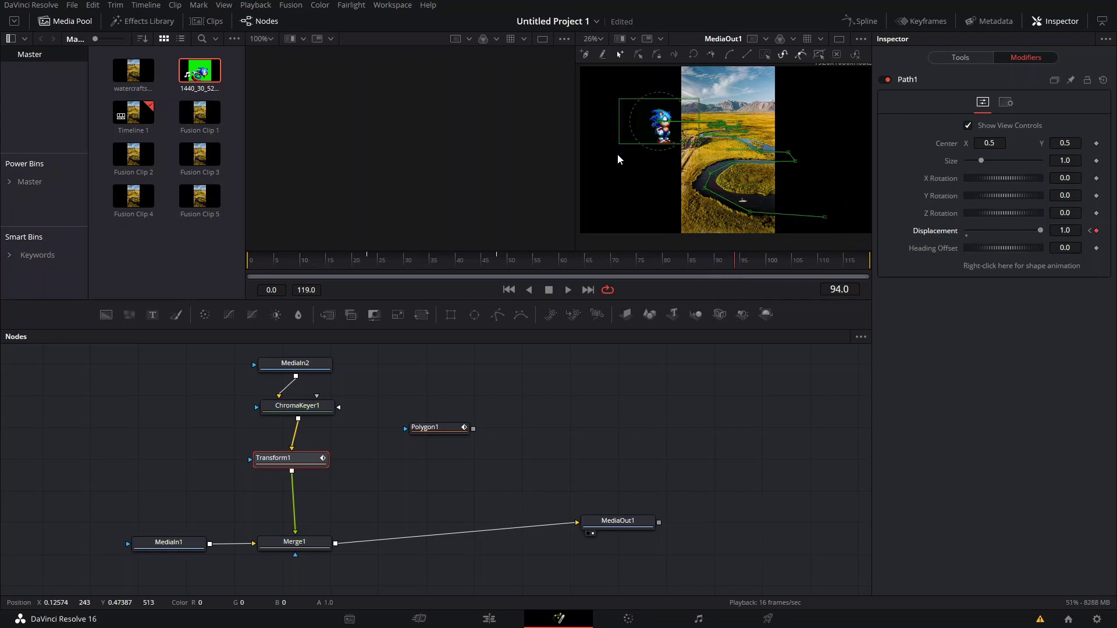
drag(475, 263, 353, 265)
key(space)
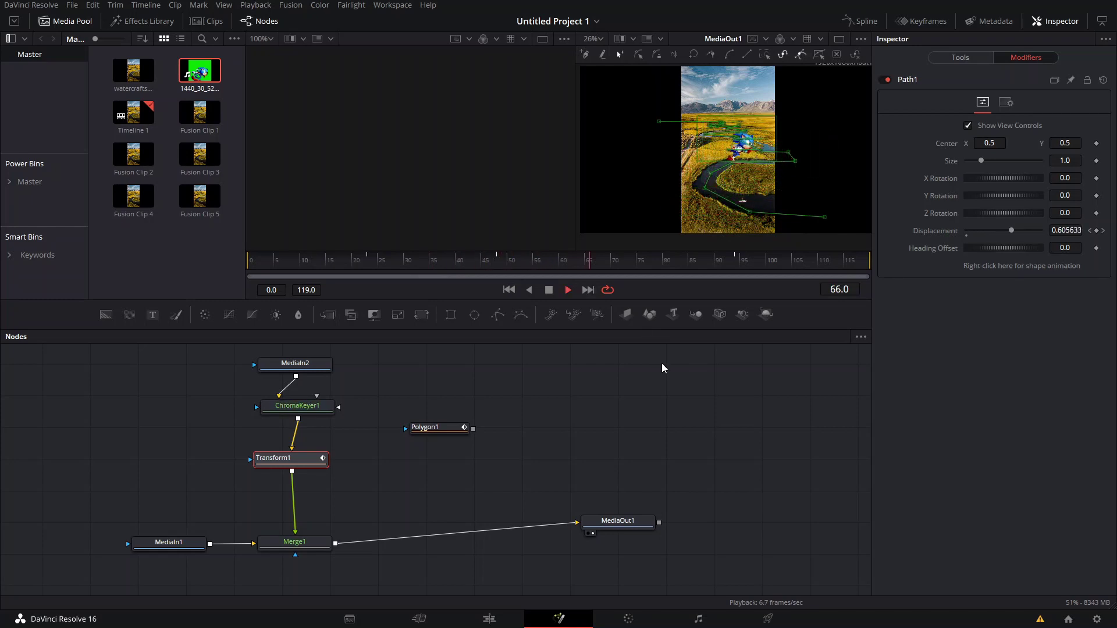
Step: At frame 28, lift Sonic higher above the motion path, then play back to check his route
drag(501, 263, 386, 282)
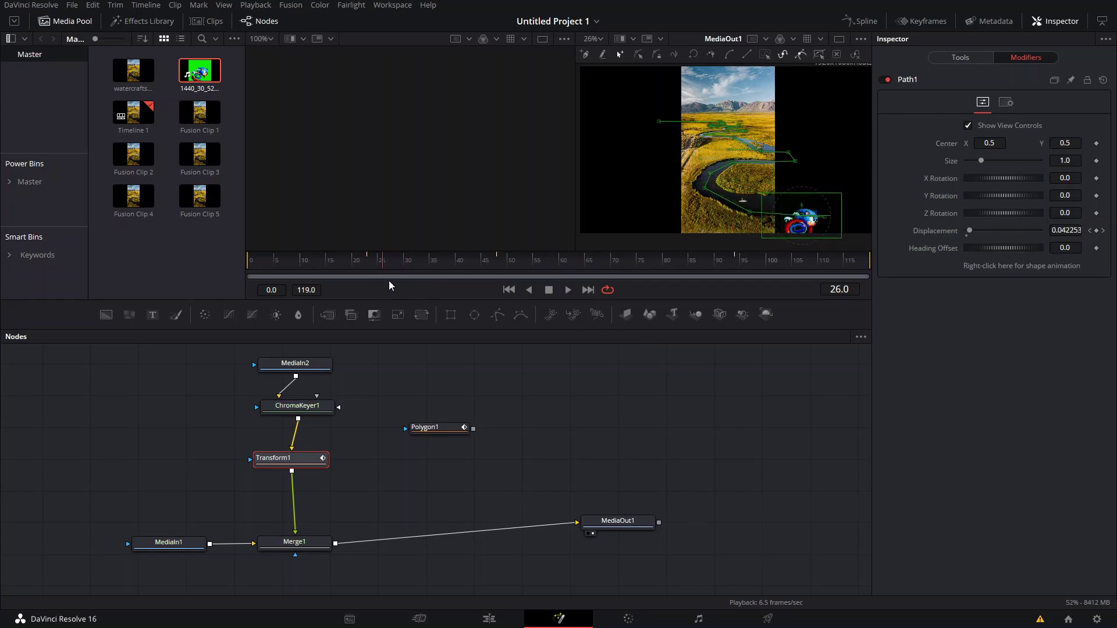
scroll(803, 198, up, 3)
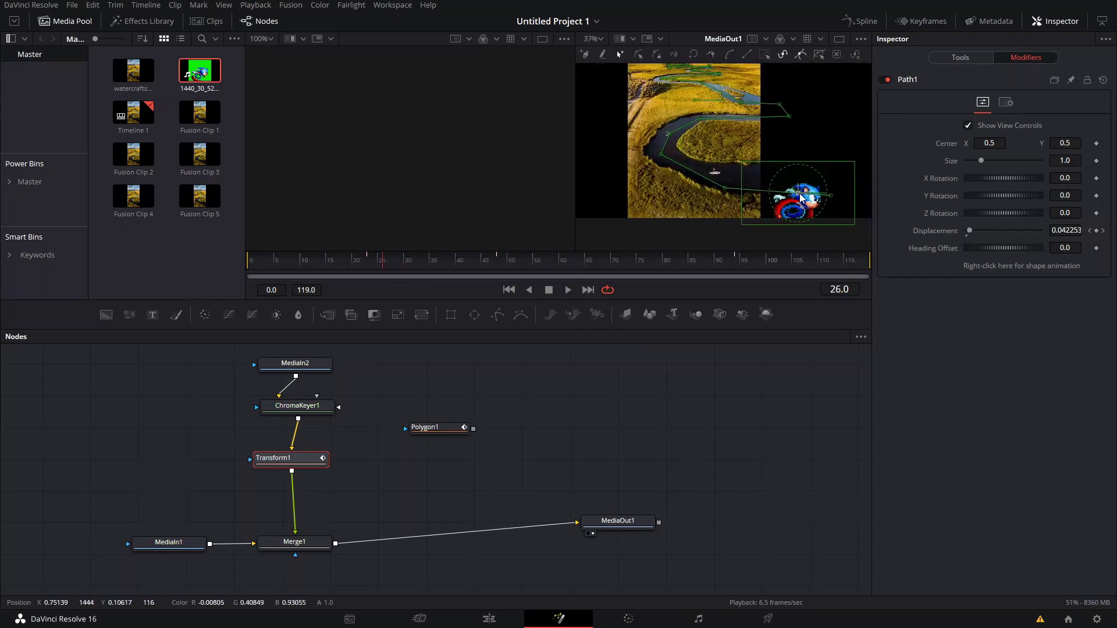
click(801, 197)
drag(802, 200, 805, 174)
key(space)
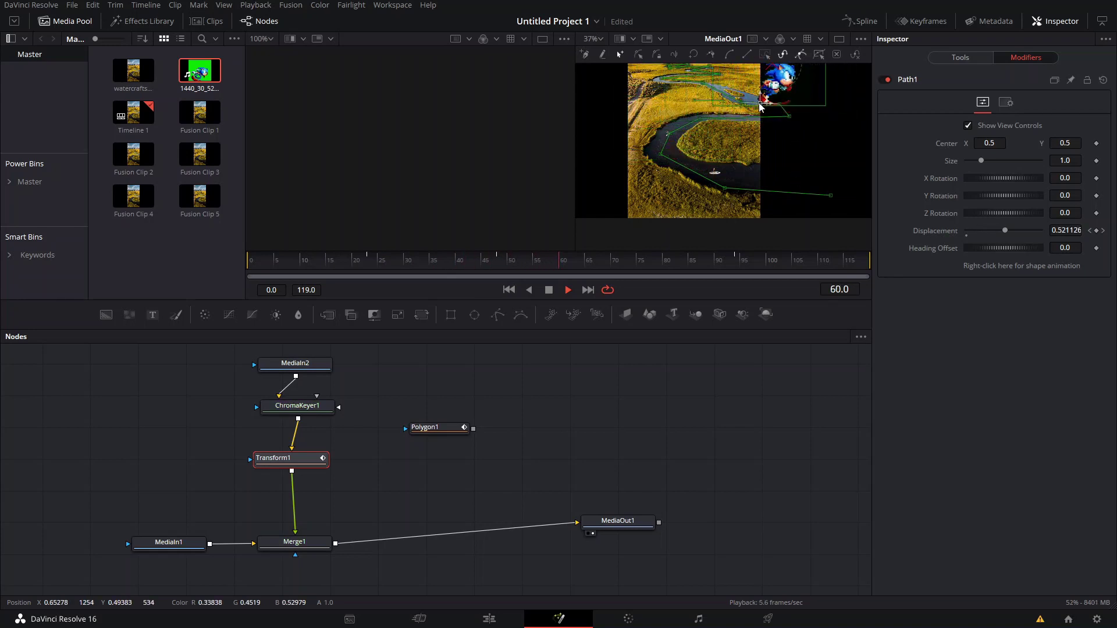
drag(676, 97, 782, 164)
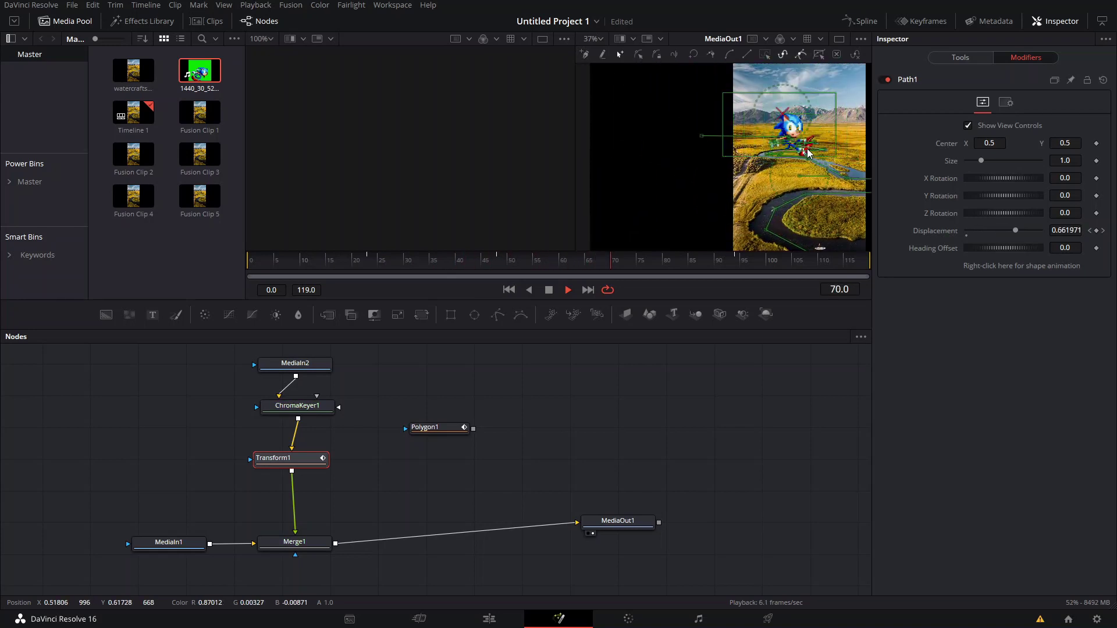